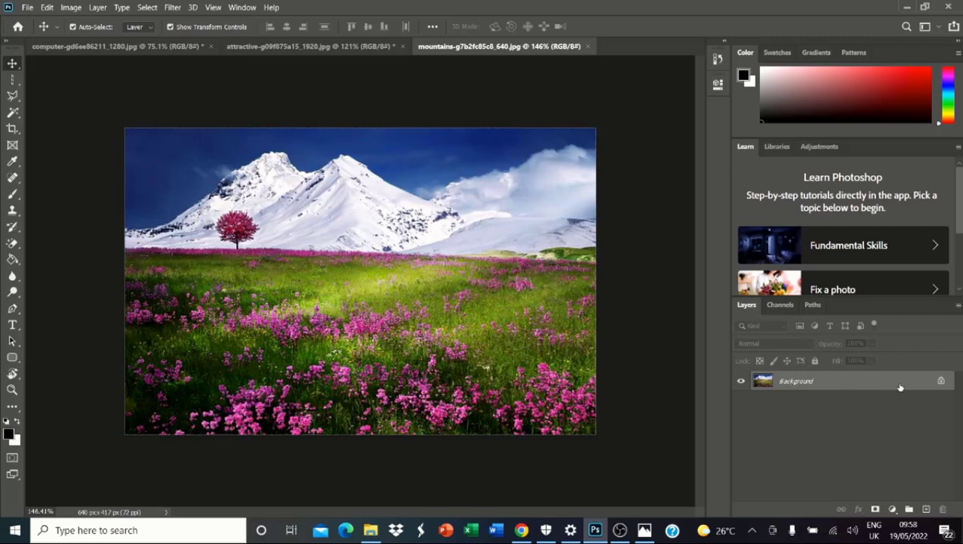
- Convert the Background to a normal layer by moving the mountain picture about 194 px sideways, and reposition the picture upward on the canvas
{"action": "scroll", "coordinate": [431, 279], "scroll_direction": "up", "scroll_amount": 2}
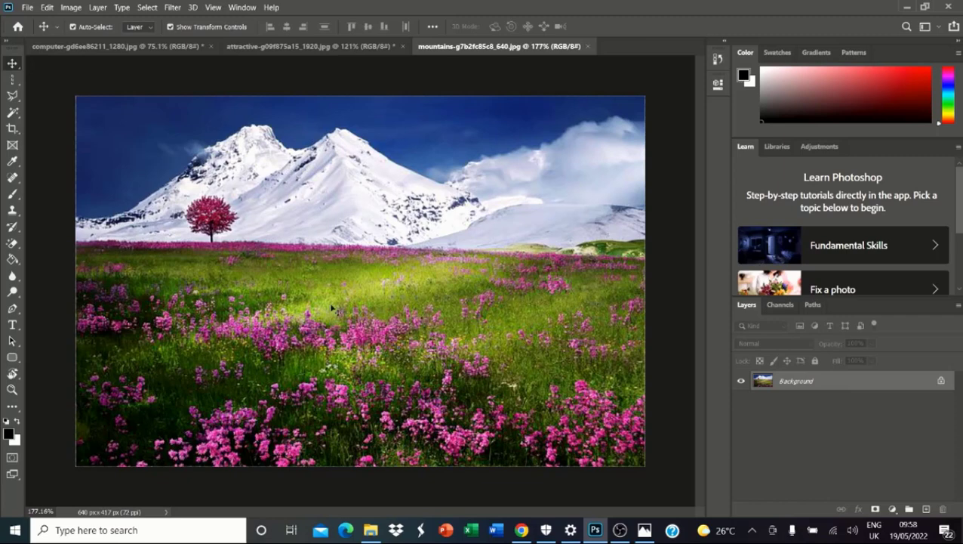
{"action": "left_click_drag", "start_coordinate": [337, 312], "coordinate": [465, 296]}
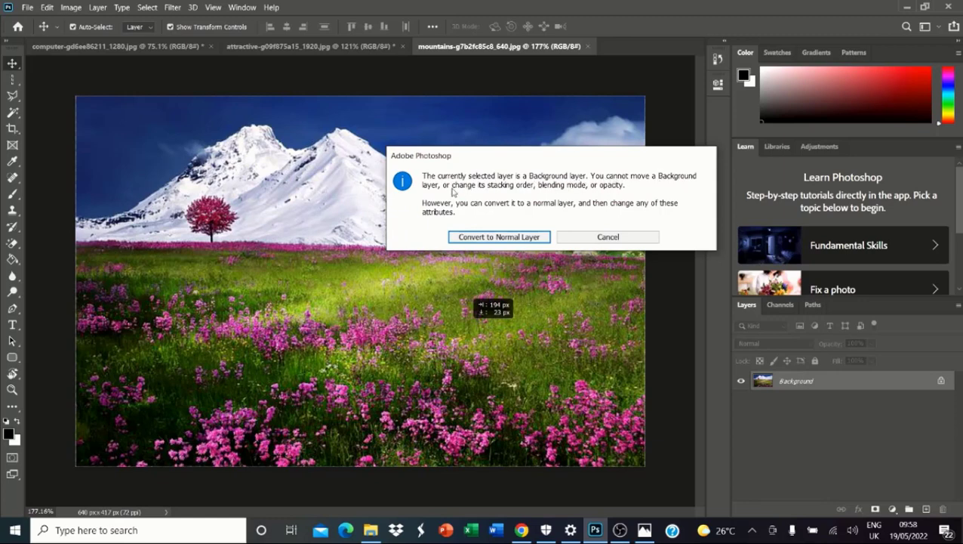
{"action": "left_click", "coordinate": [496, 240]}
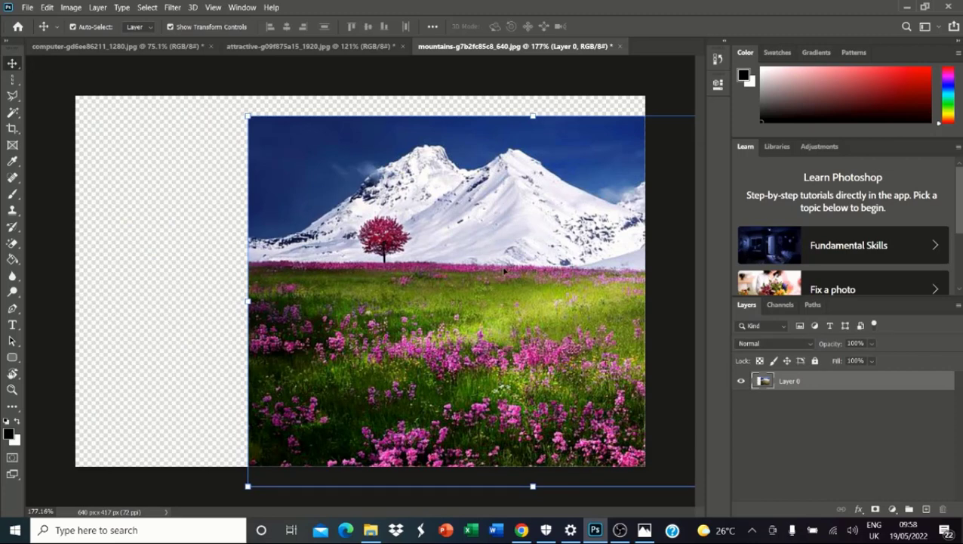
{"action": "left_click_drag", "start_coordinate": [492, 234], "coordinate": [396, 223]}
- Undo the moves of the mountain picture and the conversion of its Background layer
{"action": "left_click", "coordinate": [47, 7]}
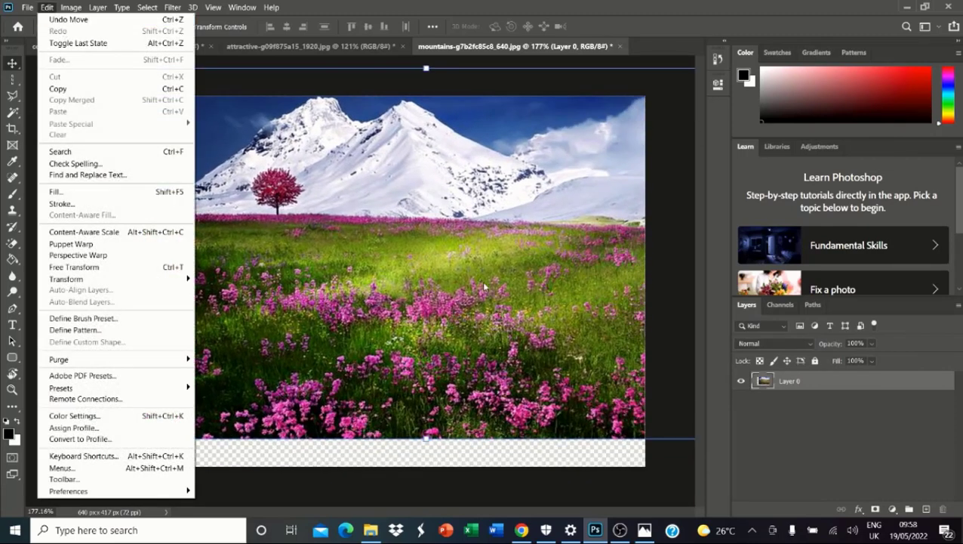
{"action": "left_click", "coordinate": [62, 20]}
{"action": "left_click_drag", "start_coordinate": [479, 268], "coordinate": [419, 303]}
{"action": "left_click", "coordinate": [48, 7]}
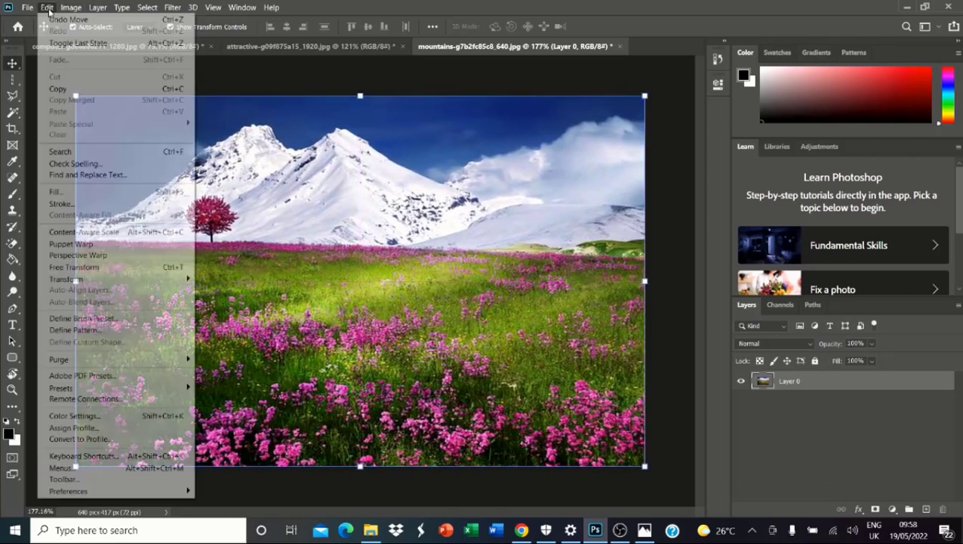
{"action": "left_click", "coordinate": [63, 20]}
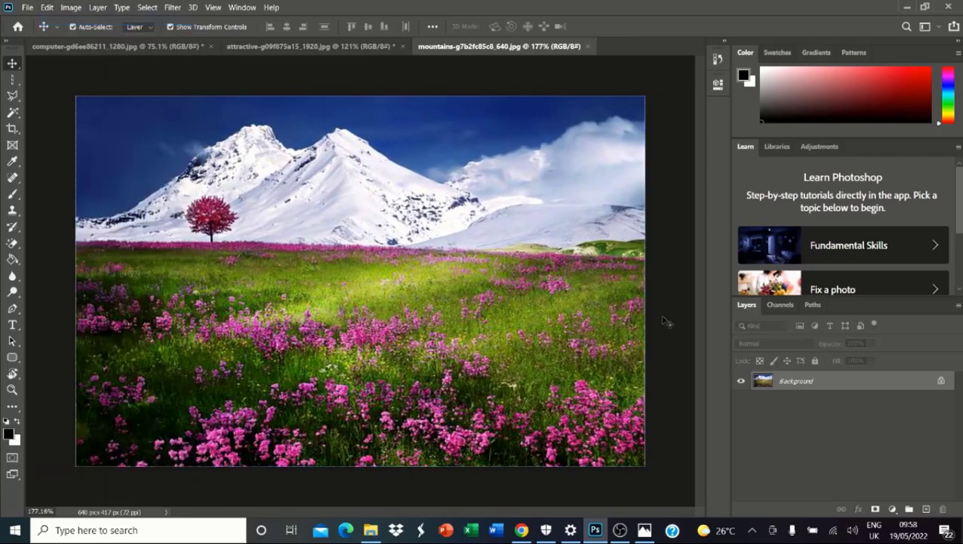
- Unlock the mountain picture's Background layer and shift the picture slightly on the canvas
{"action": "left_click", "coordinate": [942, 382]}
{"action": "double_click", "coordinate": [898, 381]}
{"action": "left_click", "coordinate": [787, 254]}
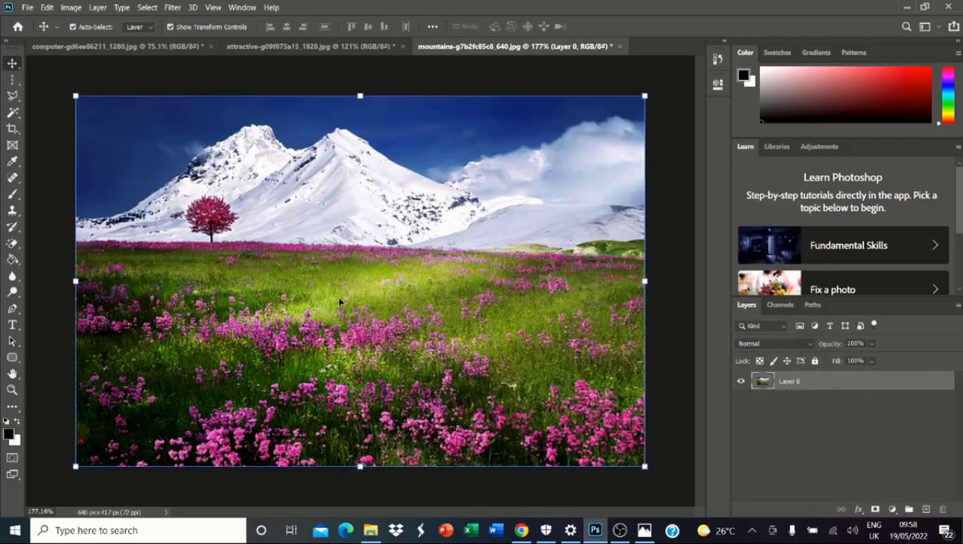
{"action": "left_click_drag", "start_coordinate": [404, 321], "coordinate": [432, 349]}
{"action": "left_click_drag", "start_coordinate": [420, 305], "coordinate": [483, 290]}
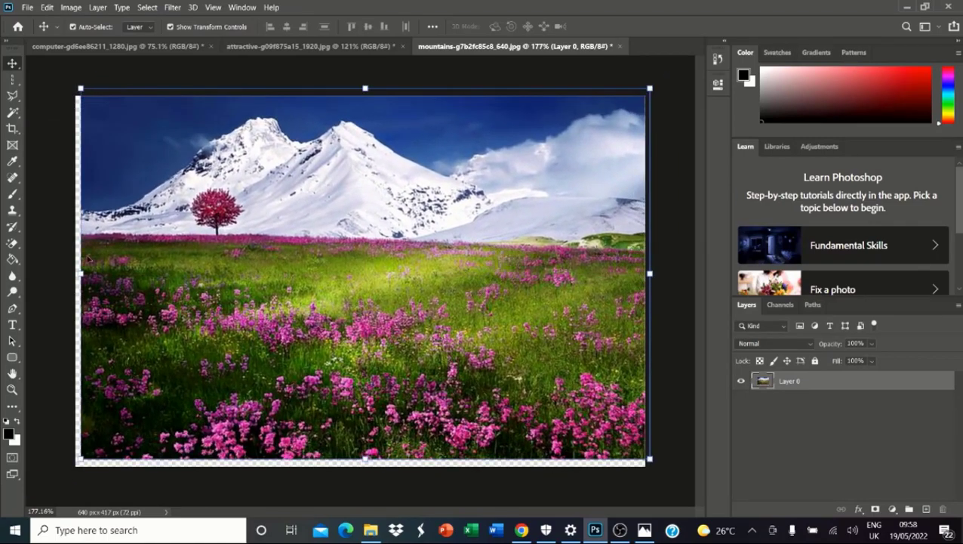
- Erase most of the sky and the mountain peaks to transparency with the Eraser tool
{"action": "left_click", "coordinate": [23, 242]}
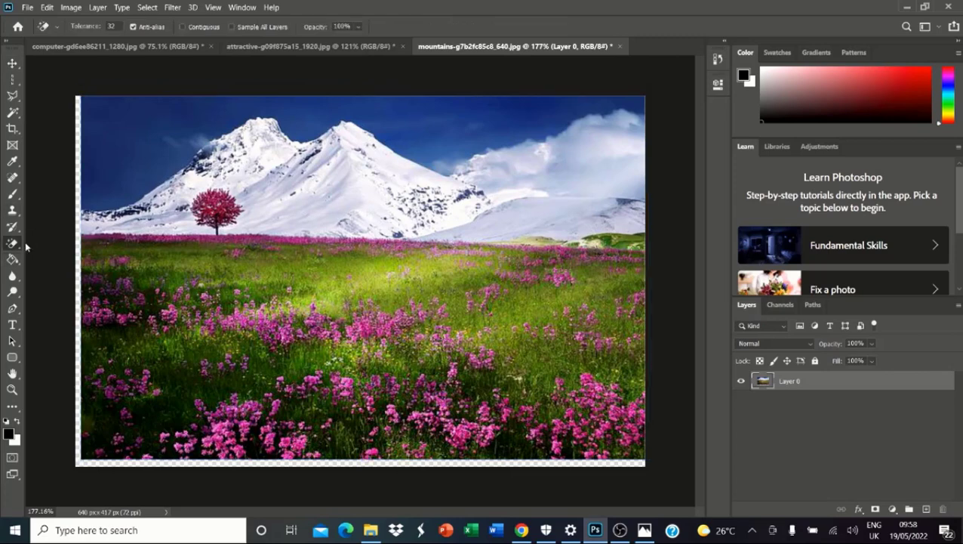
{"action": "right_click", "coordinate": [17, 246]}
{"action": "left_click", "coordinate": [85, 243]}
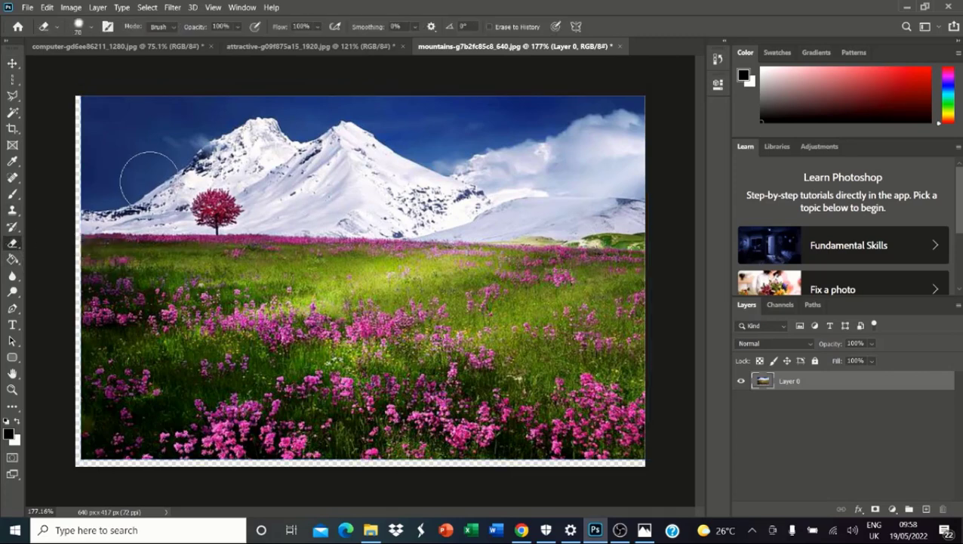
{"action": "left_click", "coordinate": [118, 138]}
{"action": "mouse_move", "coordinate": [120, 189]}
{"action": "left_mouse_down"}
{"action": "mouse_move", "coordinate": [247, 114]}
{"action": "mouse_move", "coordinate": [301, 124]}
{"action": "mouse_move", "coordinate": [416, 117]}
{"action": "mouse_move", "coordinate": [502, 155]}
{"action": "mouse_move", "coordinate": [604, 161]}
{"action": "mouse_move", "coordinate": [514, 113]}
{"action": "mouse_move", "coordinate": [581, 115]}
{"action": "mouse_move", "coordinate": [209, 90]}
{"action": "mouse_move", "coordinate": [100, 108]}
{"action": "mouse_move", "coordinate": [106, 127]}
{"action": "mouse_move", "coordinate": [87, 200]}
{"action": "left_mouse_up"}
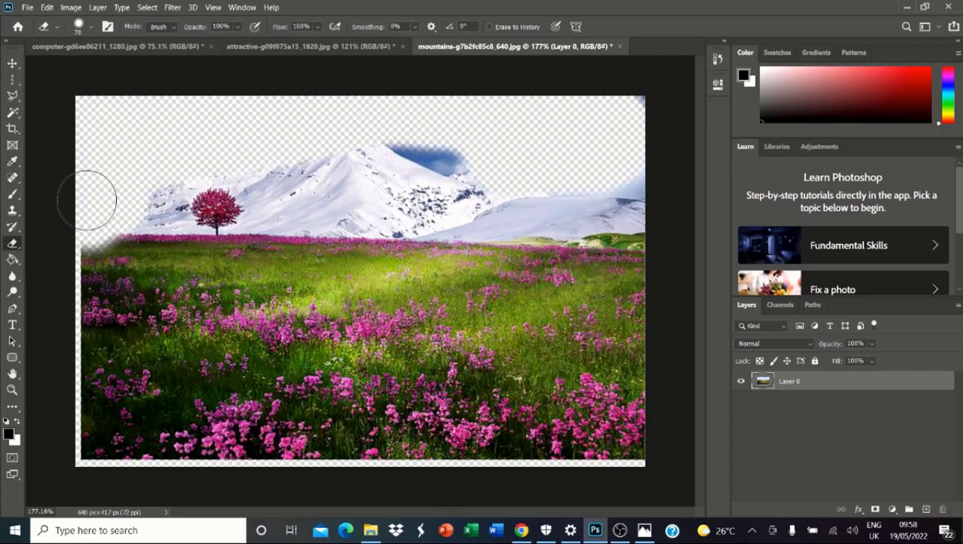
- Undo the erasing, the picture moves and the unlocking of the Background layer
{"action": "key", "text": "ctrl+z"}
{"action": "key", "text": "ctrl+z"}
{"action": "key", "text": "ctrl+z"}
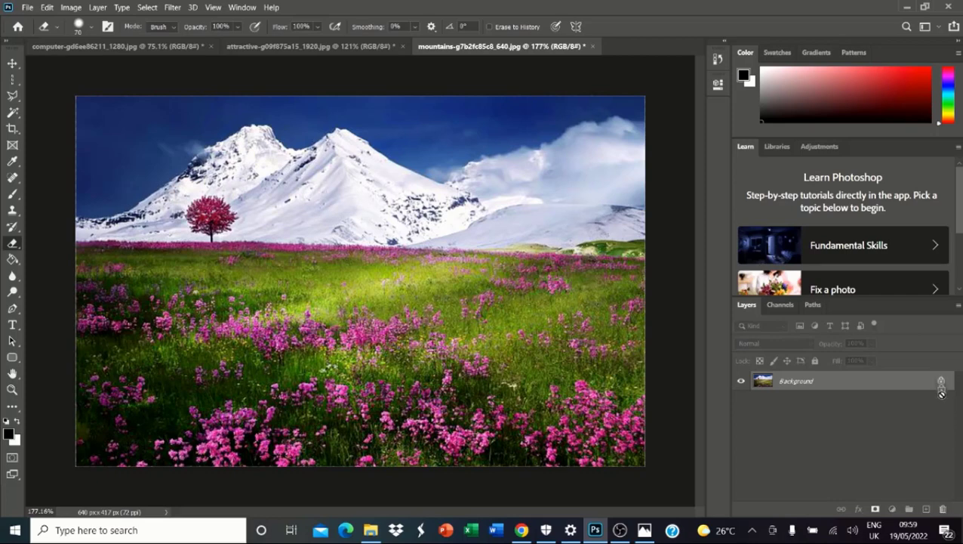
- Unlock the Background layer by discarding its lock, and undo that conversion
{"action": "left_click_drag", "start_coordinate": [944, 384], "coordinate": [943, 512]}
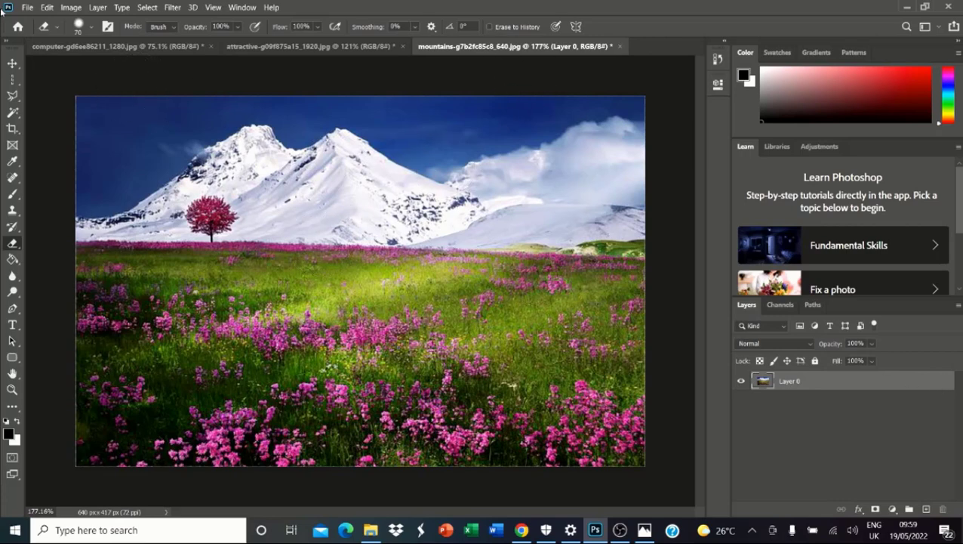
{"action": "left_click", "coordinate": [46, 6]}
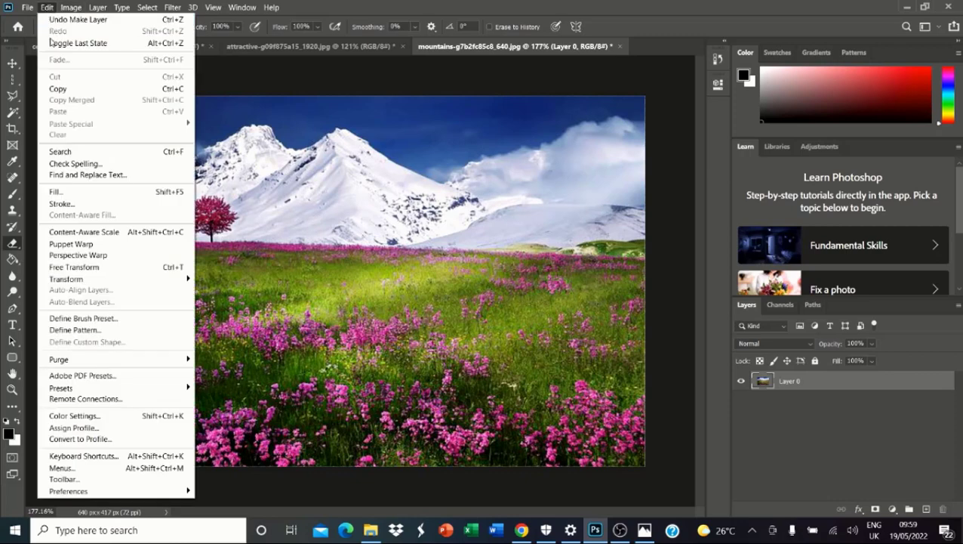
{"action": "left_click", "coordinate": [62, 19]}
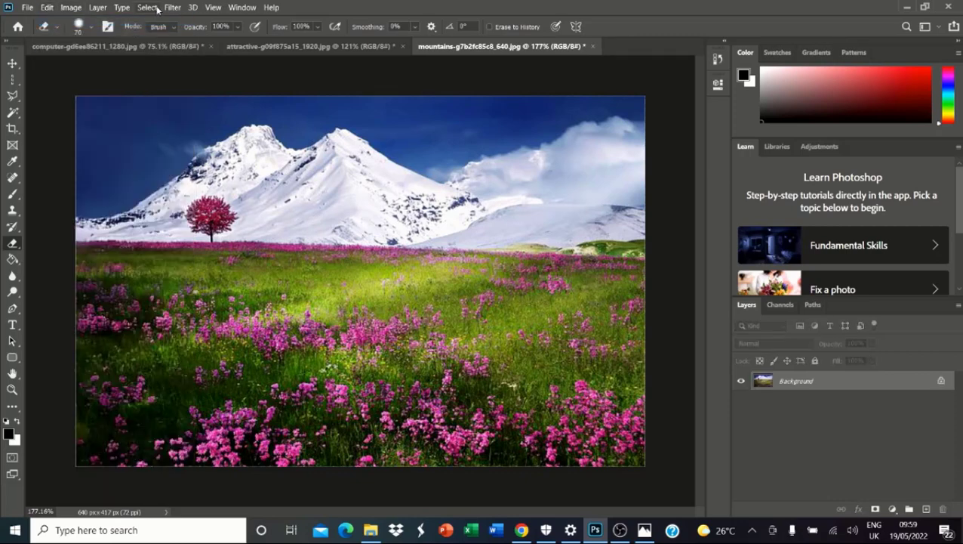
- Create a normal layer from the Background with the name Layer 0, Normal mode and 100% opacity
{"action": "left_click", "coordinate": [97, 9]}
{"action": "mouse_move", "coordinate": [121, 20]}
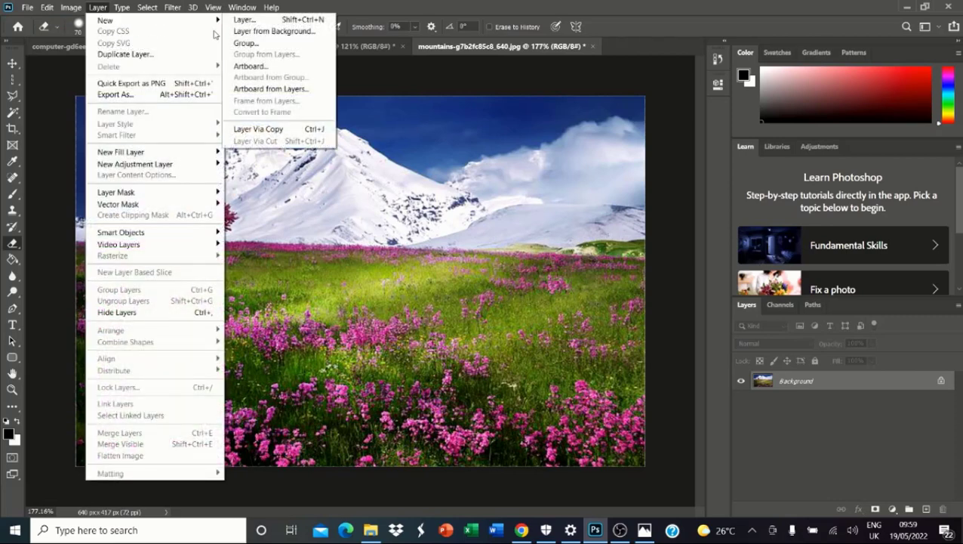
{"action": "left_click", "coordinate": [269, 32]}
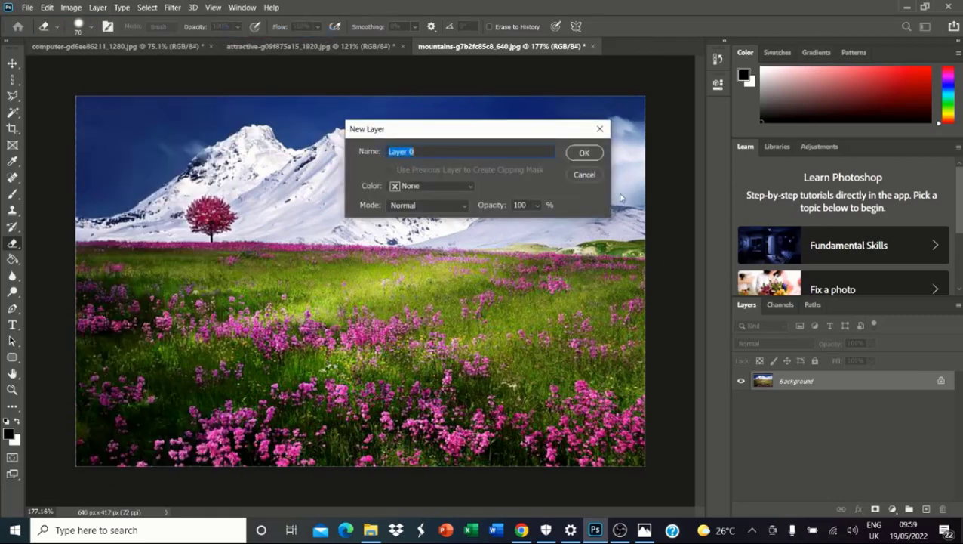
{"action": "left_click", "coordinate": [584, 152]}
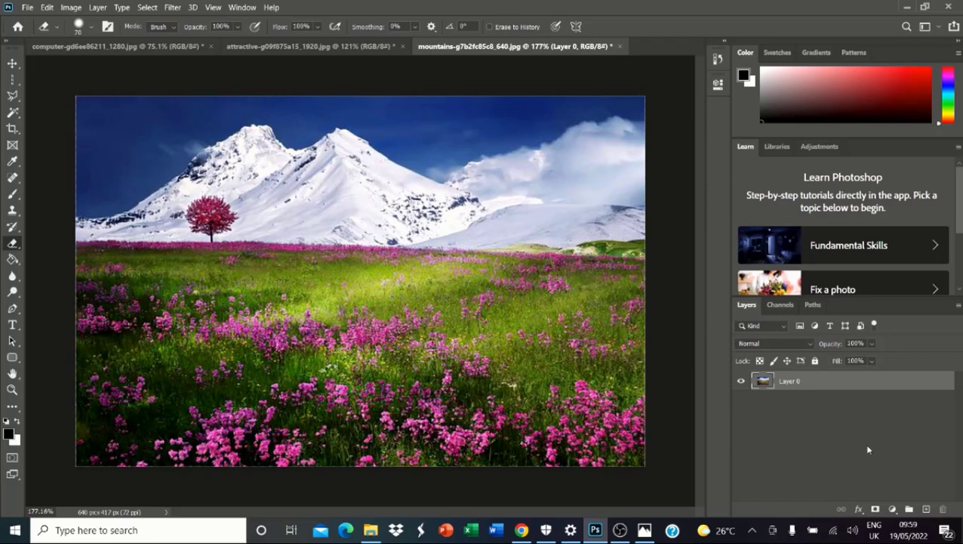
- Convert Layer 0 back into the locked Background layer
{"action": "left_click", "coordinate": [98, 7]}
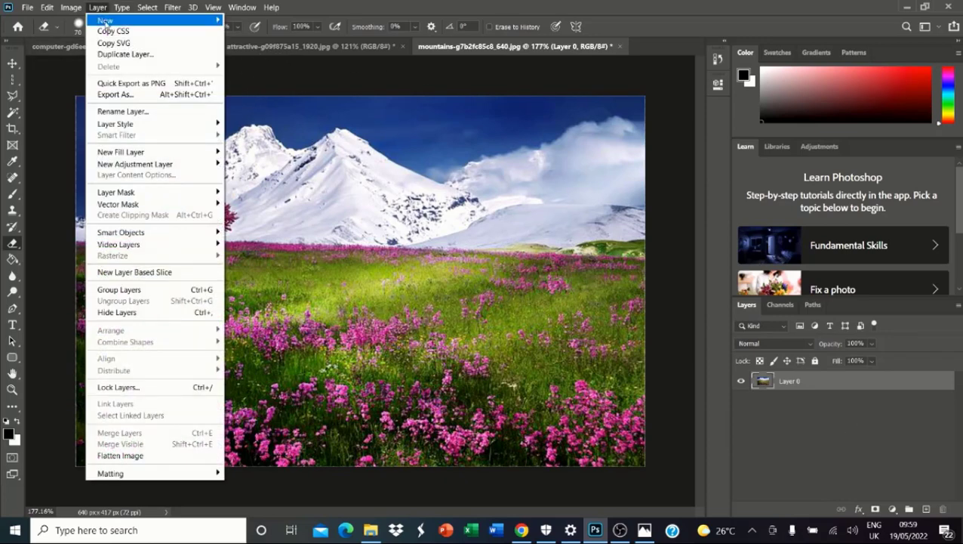
{"action": "mouse_move", "coordinate": [106, 21]}
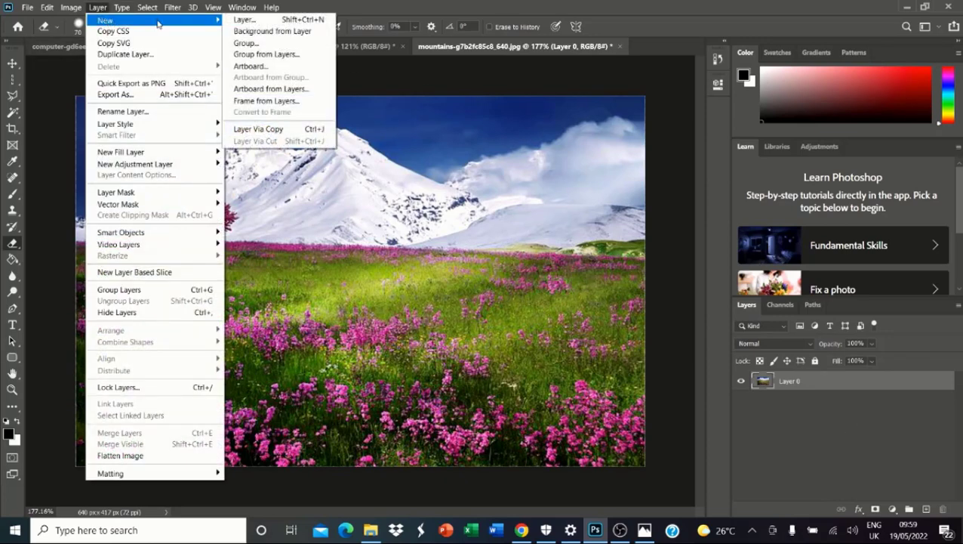
{"action": "left_click", "coordinate": [261, 33]}
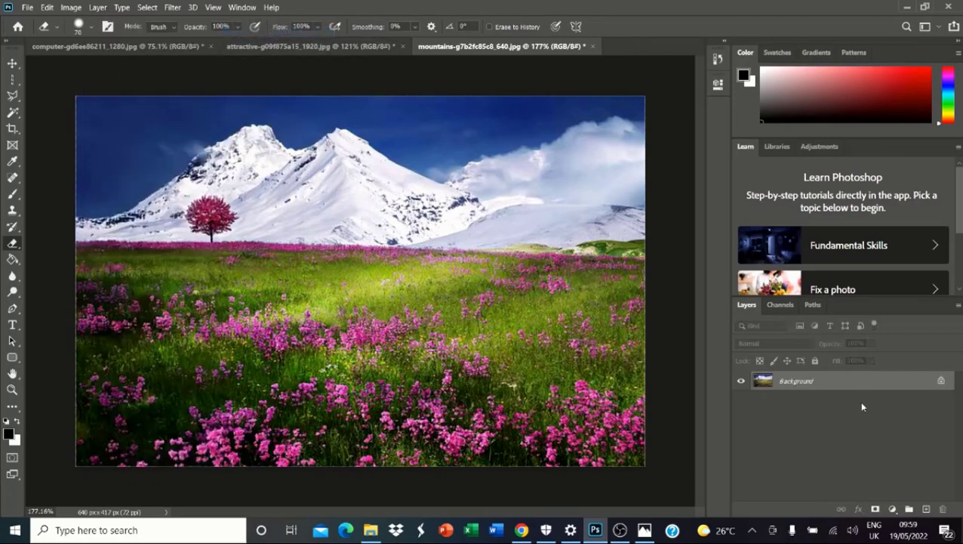
{"action": "scroll", "coordinate": [311, 219], "scroll_direction": "down", "scroll_amount": 2}
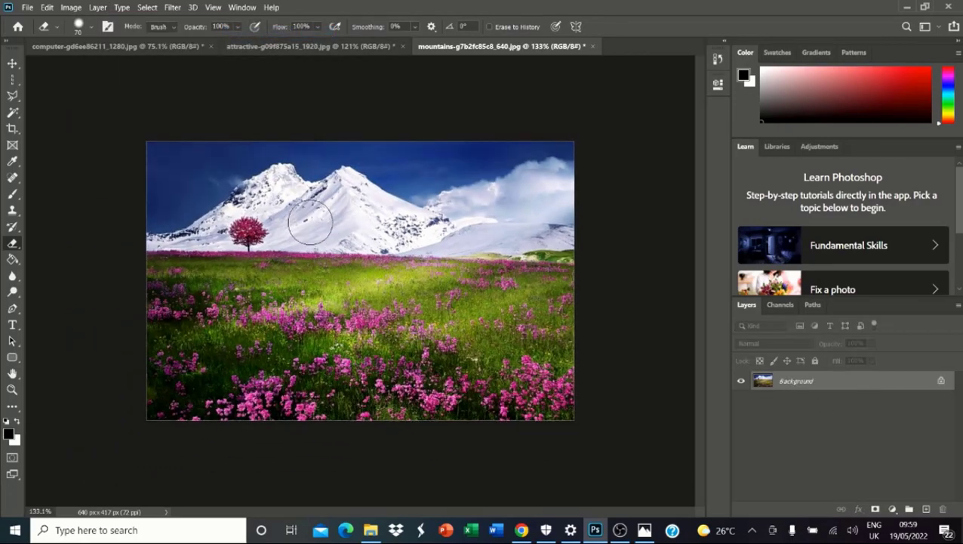
{"action": "scroll", "coordinate": [311, 219], "scroll_direction": "up", "scroll_amount": 3}
{"action": "scroll", "coordinate": [311, 219], "scroll_direction": "down", "scroll_amount": 2}
{"action": "scroll", "coordinate": [310, 221], "scroll_direction": "down", "scroll_amount": 1}
{"action": "scroll", "coordinate": [311, 221], "scroll_direction": "up", "scroll_amount": 1}
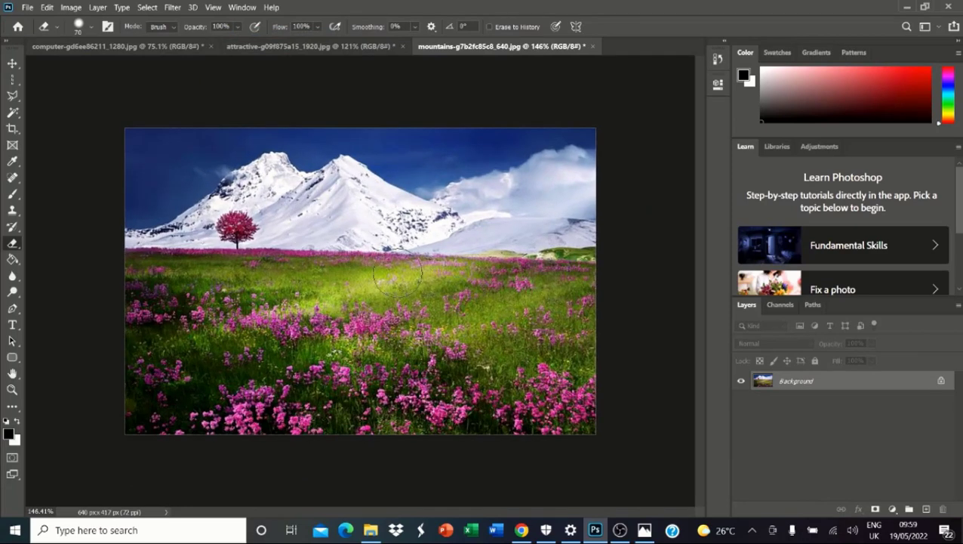
{"action": "scroll", "coordinate": [370, 287], "scroll_direction": "up", "scroll_amount": 1}
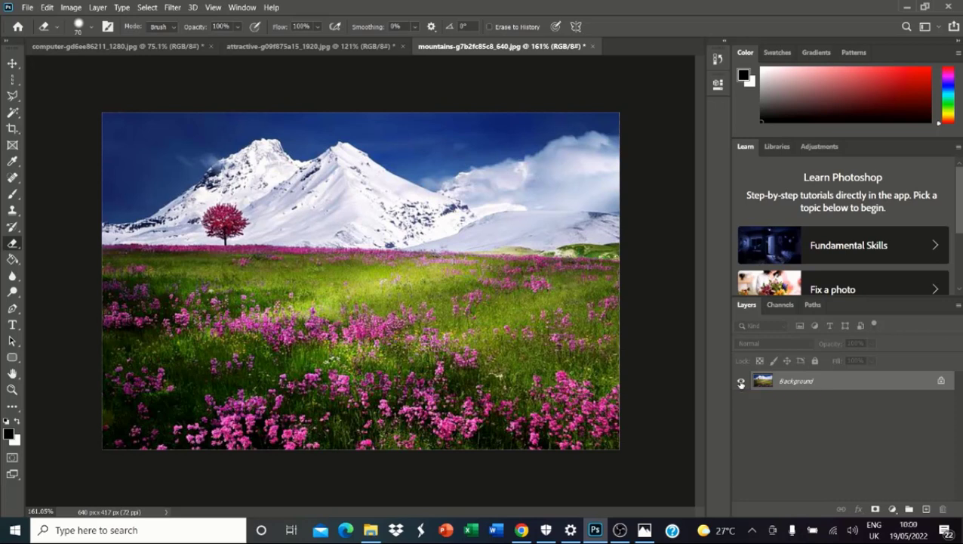
- Convert the Background to a normal layer named Layer 0, and hide and show it once
{"action": "double_click", "coordinate": [787, 383]}
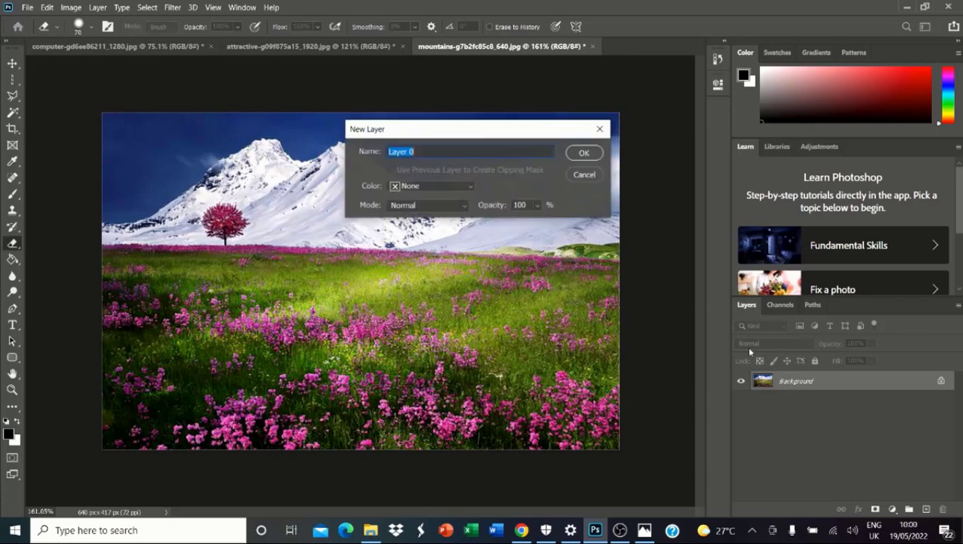
{"action": "left_click", "coordinate": [583, 154]}
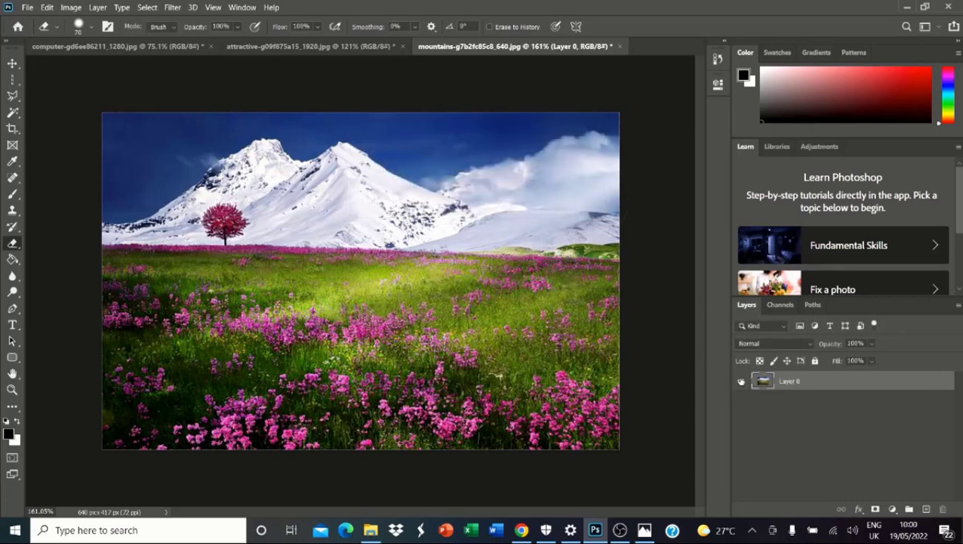
{"action": "left_click", "coordinate": [742, 382]}
{"action": "left_click", "coordinate": [741, 381]}
- Undo the visibility changes and the conversion of the Background layer
{"action": "left_click", "coordinate": [47, 7]}
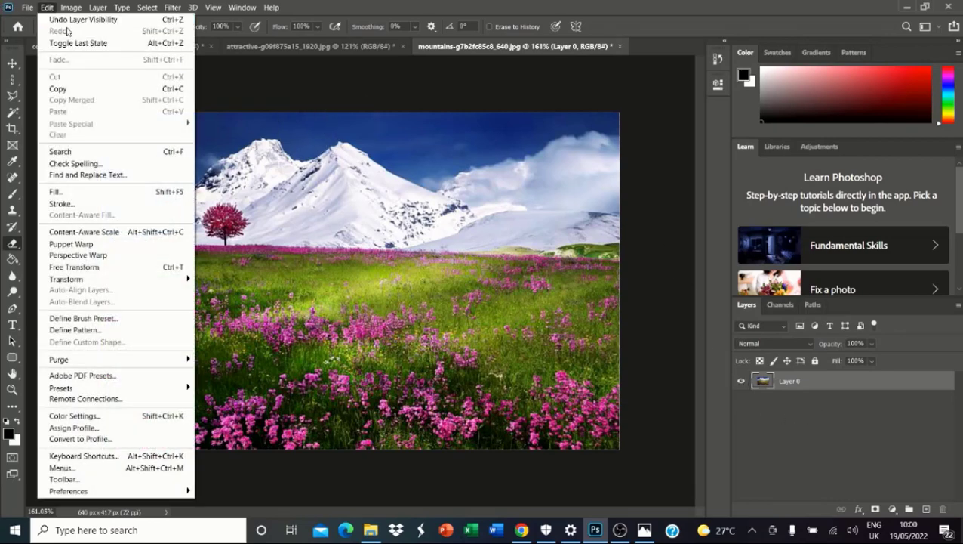
{"action": "left_click", "coordinate": [68, 17]}
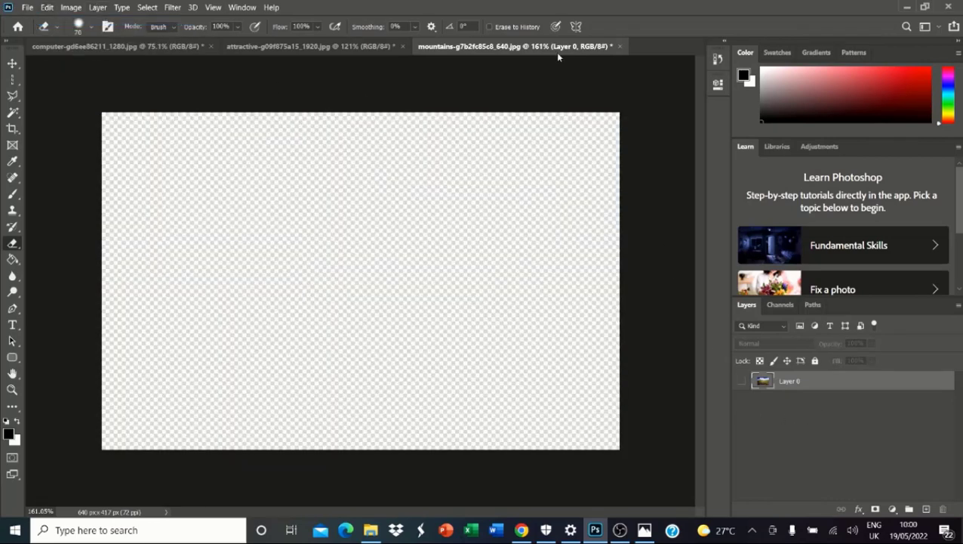
{"action": "left_click", "coordinate": [49, 7]}
{"action": "left_click", "coordinate": [75, 17]}
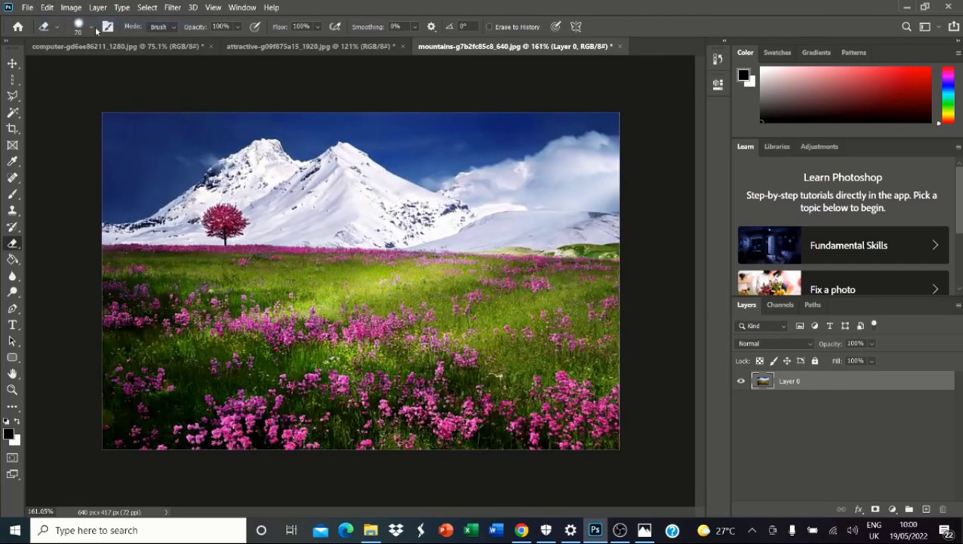
{"action": "left_click", "coordinate": [47, 7]}
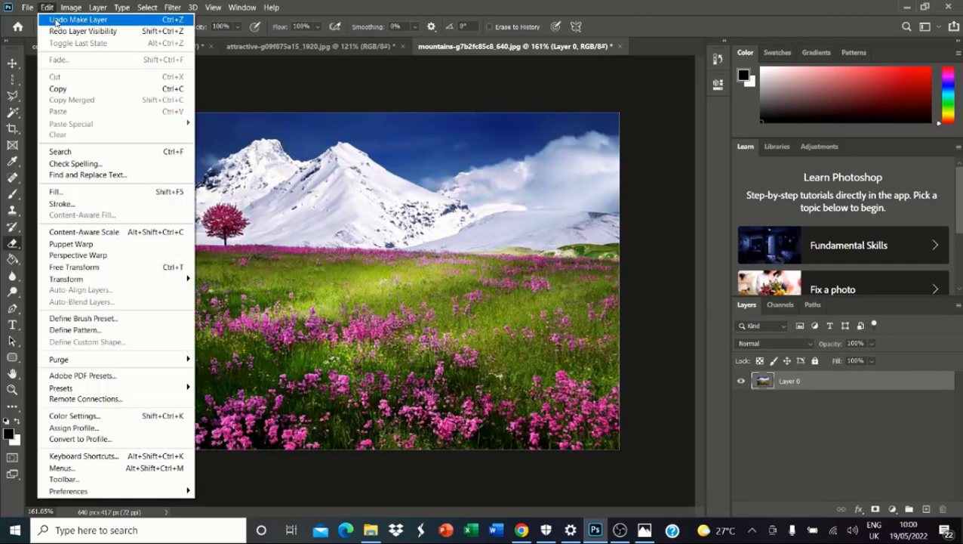
{"action": "left_click", "coordinate": [68, 17]}
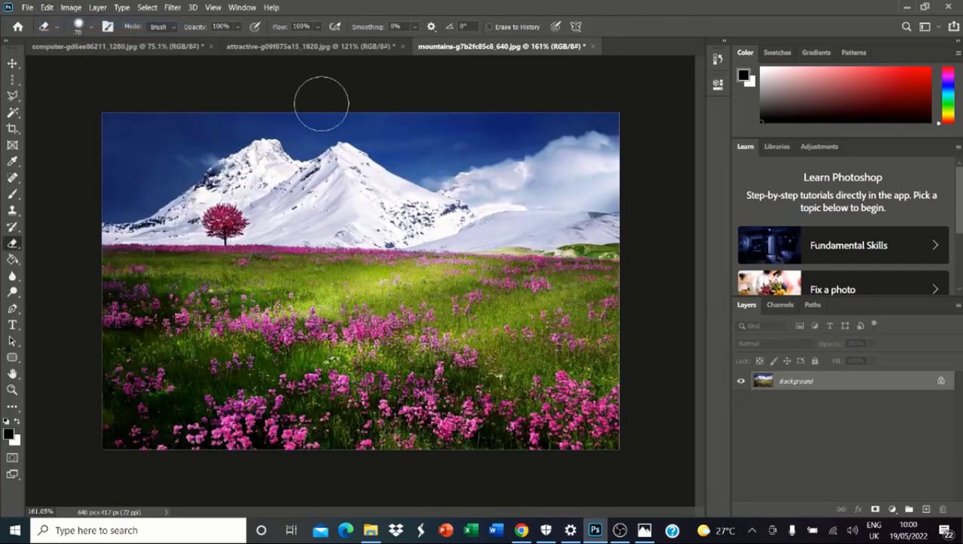
- Copy the railway picture with the Move tool into the mountains document as a new layer covering the canvas above the Background
{"action": "left_click", "coordinate": [340, 49]}
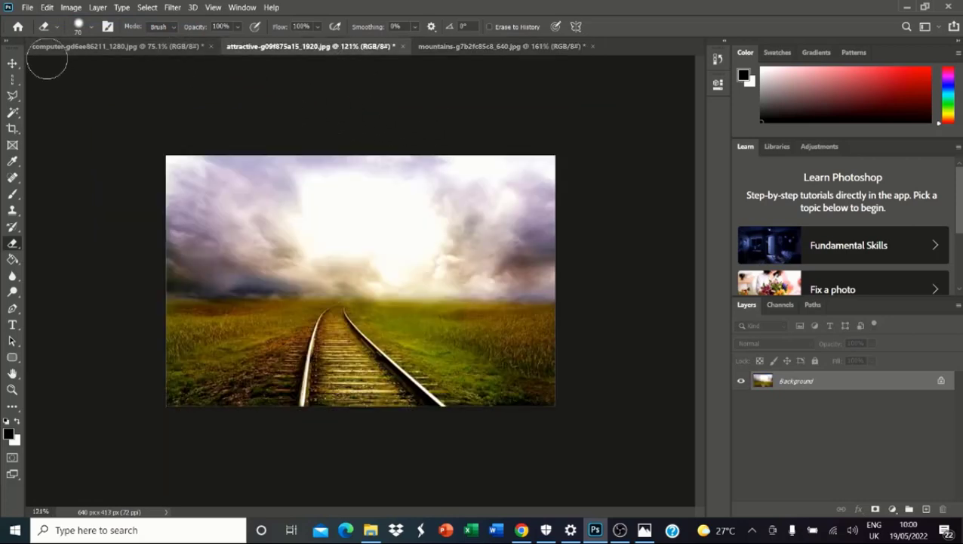
{"action": "left_click", "coordinate": [457, 46]}
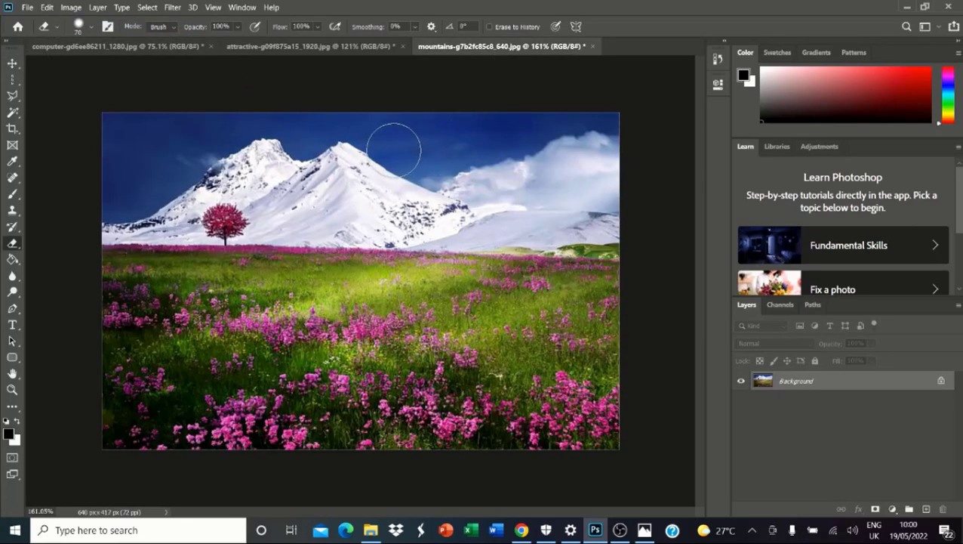
{"action": "left_click", "coordinate": [364, 49]}
{"action": "left_click", "coordinate": [12, 63]}
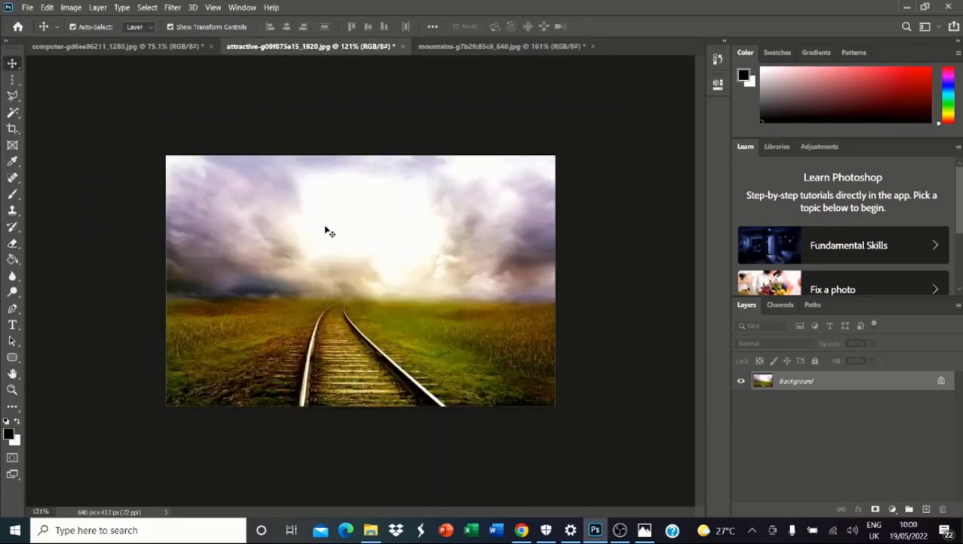
{"action": "left_click_drag", "start_coordinate": [327, 230], "coordinate": [432, 223]}
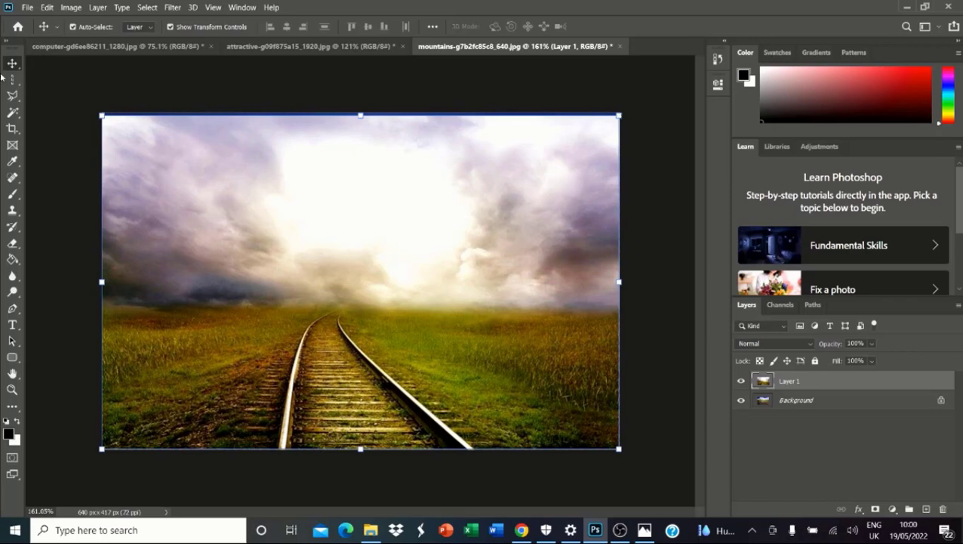
- Scale the railway picture on Layer 1 down to about 82% and centre it over the mountains
{"action": "left_click_drag", "start_coordinate": [155, 162], "coordinate": [195, 187]}
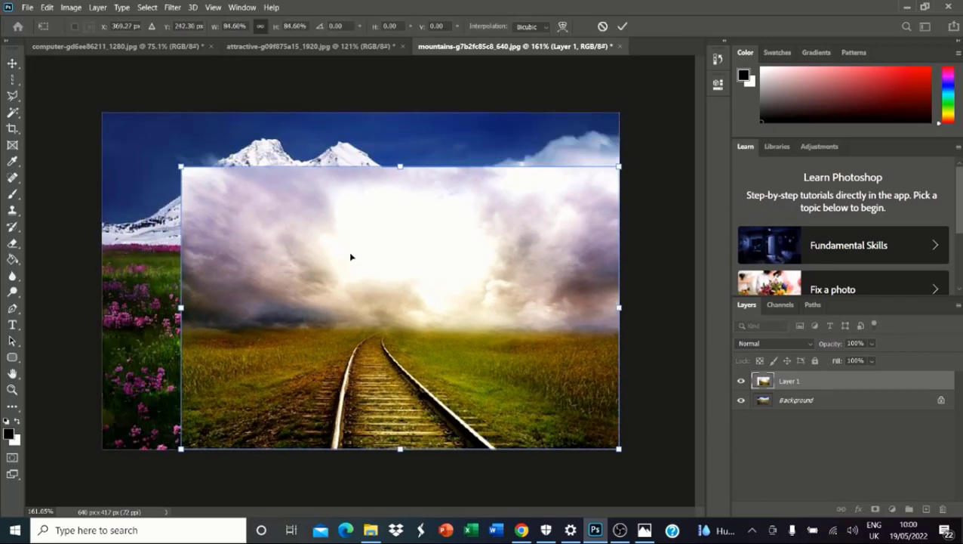
{"action": "left_click_drag", "start_coordinate": [350, 256], "coordinate": [309, 230]}
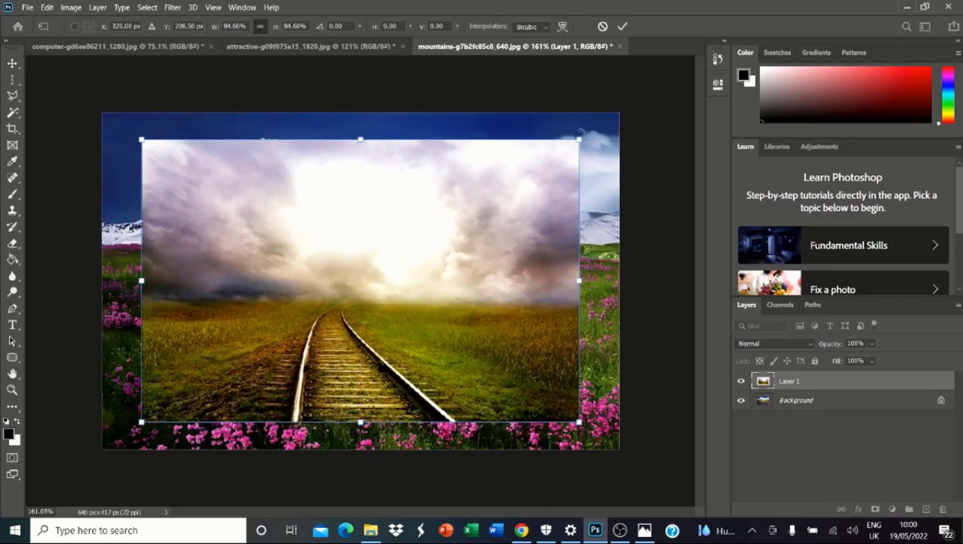
{"action": "left_click_drag", "start_coordinate": [581, 134], "coordinate": [566, 147]}
{"action": "left_click_drag", "start_coordinate": [408, 213], "coordinate": [414, 213]}
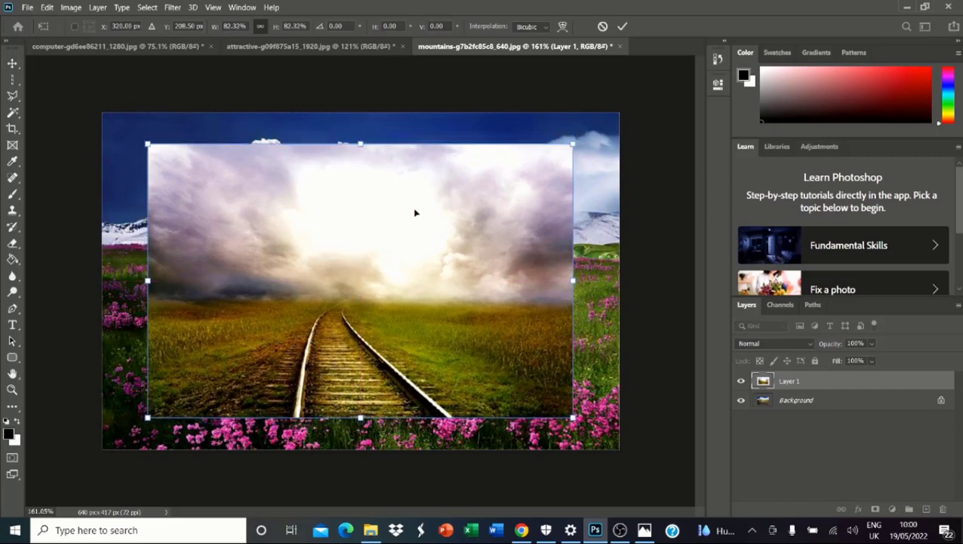
{"action": "key", "text": "Return"}
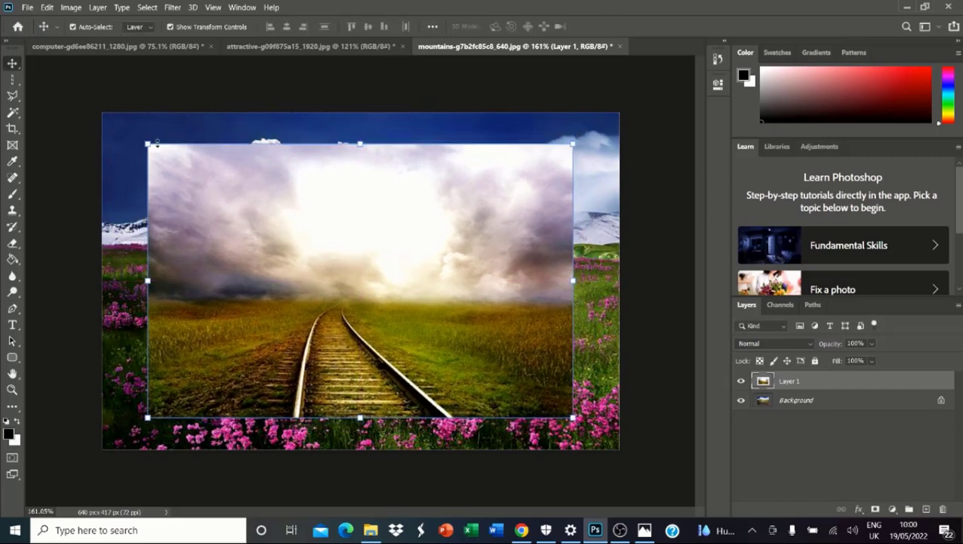
- Enlarge Layer 1 by about 122% so the railway picture covers the whole canvas
{"action": "left_click_drag", "start_coordinate": [148, 144], "coordinate": [100, 113]}
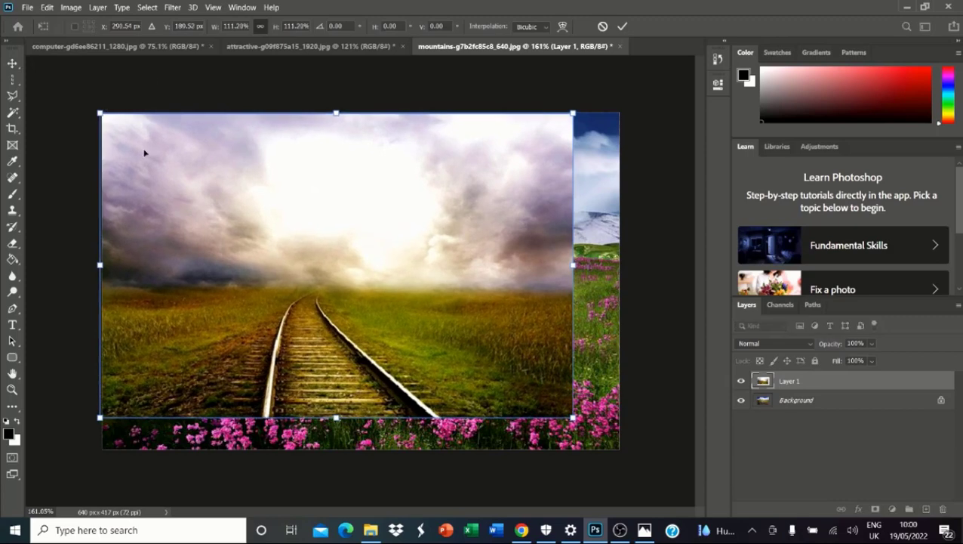
{"action": "left_click_drag", "start_coordinate": [572, 416], "coordinate": [620, 448]}
{"action": "left_click_drag", "start_coordinate": [514, 340], "coordinate": [509, 336]}
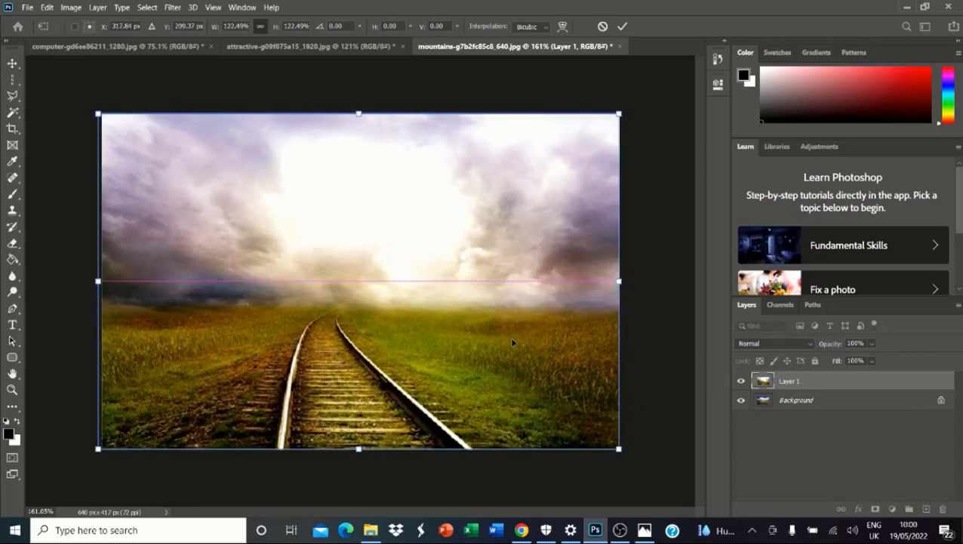
{"action": "key", "text": "Return"}
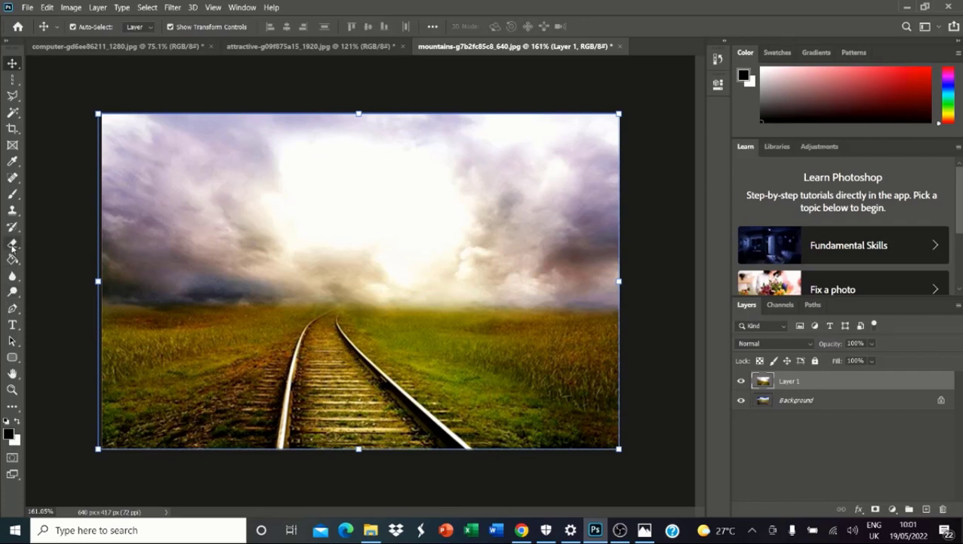
- Erase the cloudy sky of the railway layer with the Eraser to reveal the mountains underneath
{"action": "left_click", "coordinate": [12, 242]}
{"action": "mouse_move", "coordinate": [119, 149]}
{"action": "left_mouse_down"}
{"action": "mouse_move", "coordinate": [254, 172]}
{"action": "mouse_move", "coordinate": [144, 152]}
{"action": "mouse_move", "coordinate": [399, 147]}
{"action": "mouse_move", "coordinate": [340, 145]}
{"action": "mouse_move", "coordinate": [601, 155]}
{"action": "mouse_move", "coordinate": [302, 184]}
{"action": "mouse_move", "coordinate": [255, 179]}
{"action": "mouse_move", "coordinate": [253, 211]}
{"action": "mouse_move", "coordinate": [274, 232]}
{"action": "mouse_move", "coordinate": [189, 240]}
{"action": "mouse_move", "coordinate": [190, 247]}
{"action": "mouse_move", "coordinate": [187, 235]}
{"action": "mouse_move", "coordinate": [347, 237]}
{"action": "mouse_move", "coordinate": [374, 217]}
{"action": "mouse_move", "coordinate": [556, 217]}
{"action": "mouse_move", "coordinate": [440, 222]}
{"action": "mouse_move", "coordinate": [599, 203]}
{"action": "mouse_move", "coordinate": [529, 106]}
{"action": "mouse_move", "coordinate": [471, 118]}
{"action": "mouse_move", "coordinate": [108, 115]}
{"action": "mouse_move", "coordinate": [99, 122]}
{"action": "mouse_move", "coordinate": [179, 167]}
{"action": "mouse_move", "coordinate": [87, 166]}
{"action": "mouse_move", "coordinate": [157, 227]}
{"action": "mouse_move", "coordinate": [104, 224]}
{"action": "mouse_move", "coordinate": [514, 209]}
{"action": "left_mouse_up"}
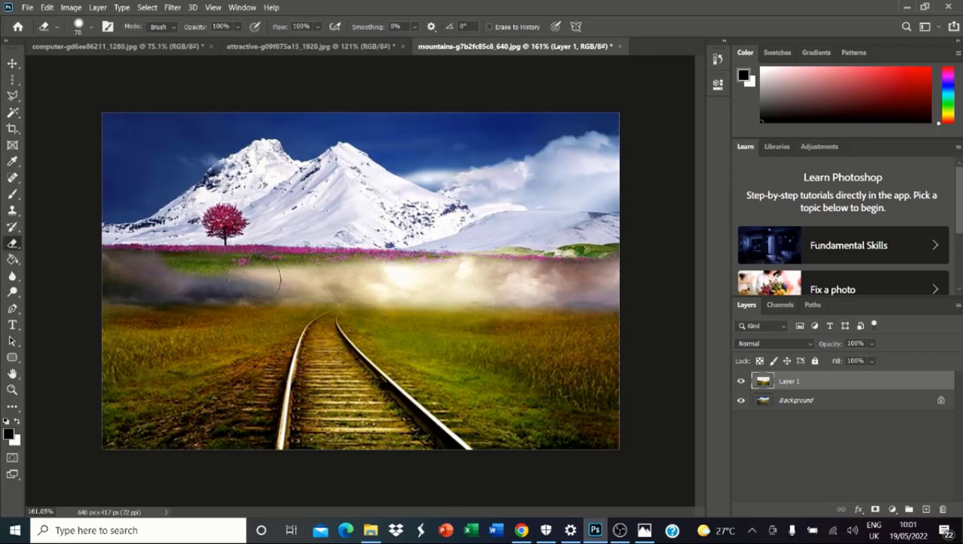
- Revert the document history to the last Free Transform state, before the sky was erased
{"action": "left_click", "coordinate": [718, 60]}
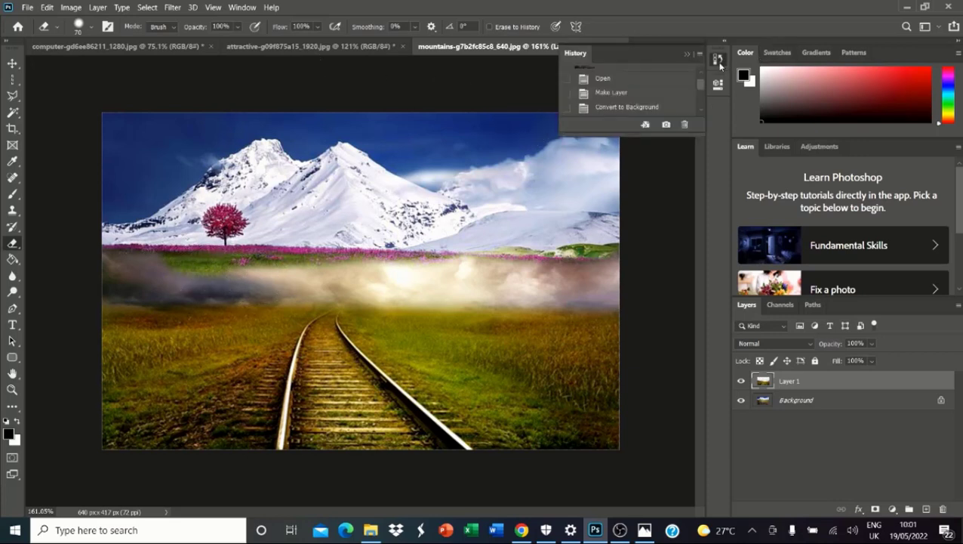
{"action": "scroll", "coordinate": [617, 106], "scroll_direction": "up", "scroll_amount": 1}
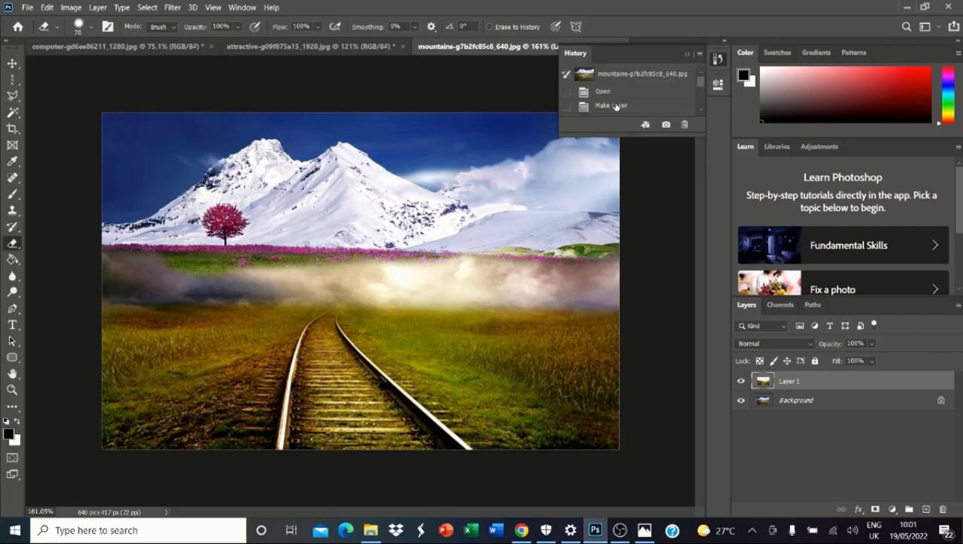
{"action": "scroll", "coordinate": [604, 106], "scroll_direction": "down", "scroll_amount": 5}
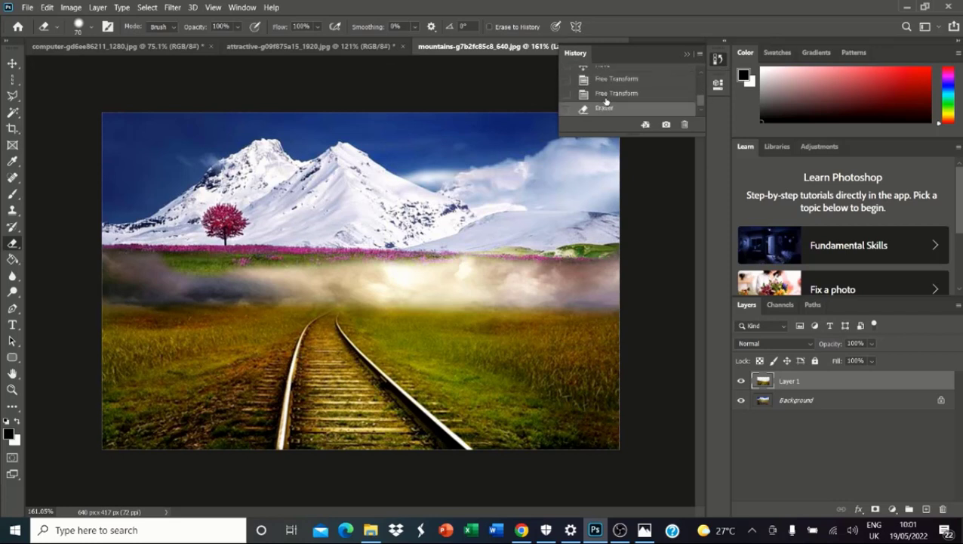
{"action": "left_click", "coordinate": [605, 96]}
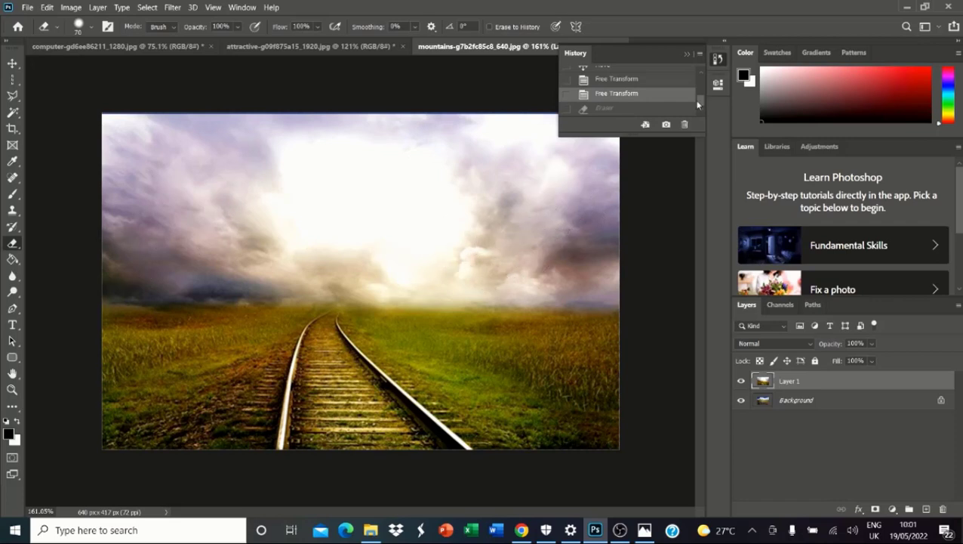
{"action": "left_click", "coordinate": [718, 59]}
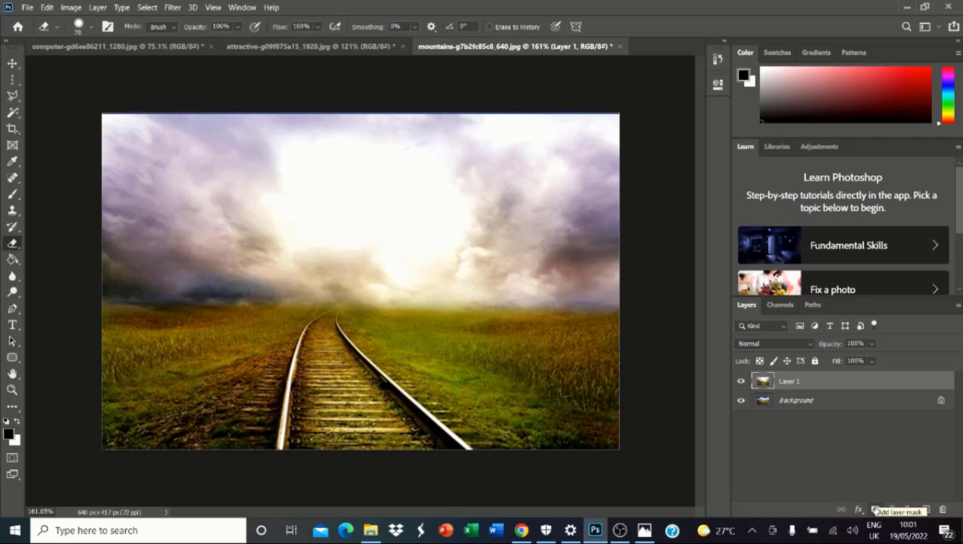
- Add a layer mask to Layer 1 and set up a soft round brush at 111 px and 0% hardness
{"action": "left_click", "coordinate": [876, 509]}
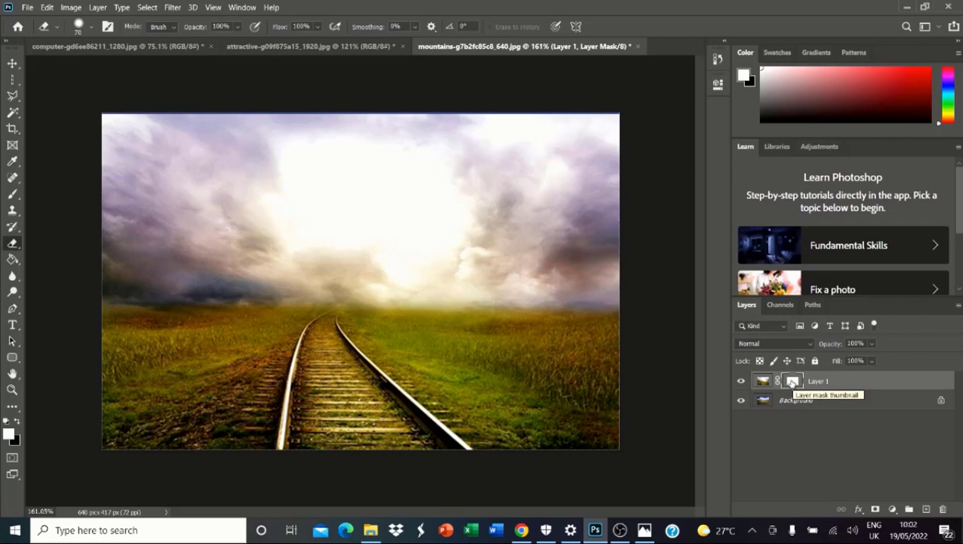
{"action": "left_click", "coordinate": [12, 193]}
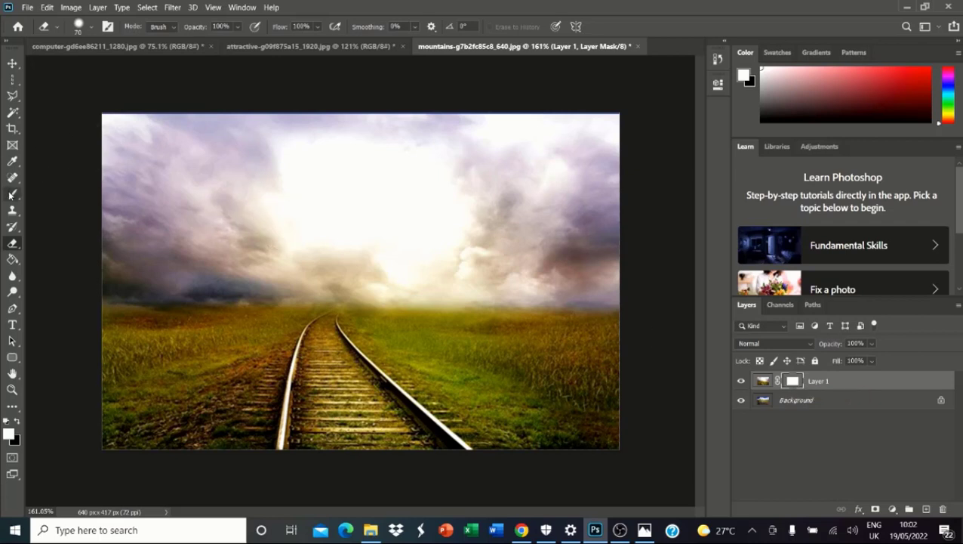
{"action": "right_click", "coordinate": [482, 188]}
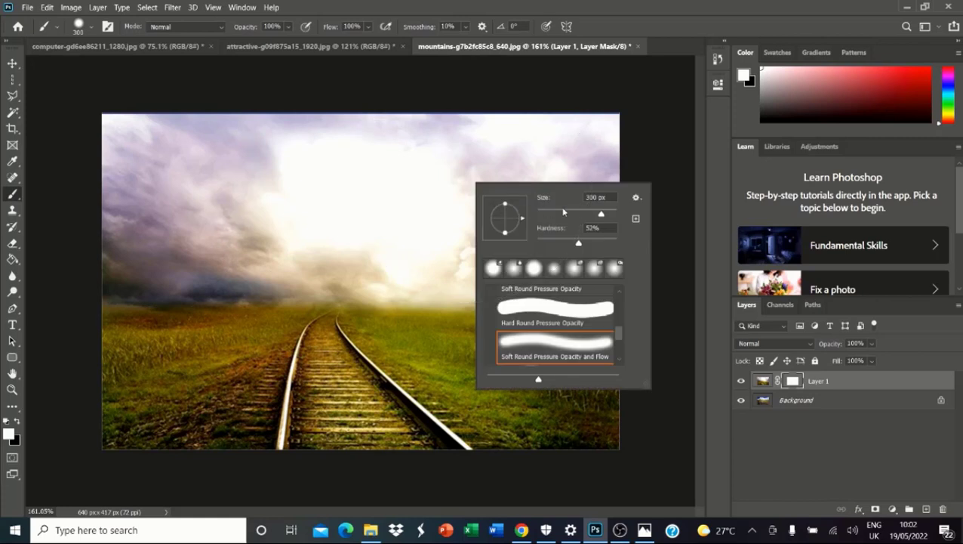
{"action": "left_click", "coordinate": [580, 215]}
{"action": "left_click", "coordinate": [551, 336]}
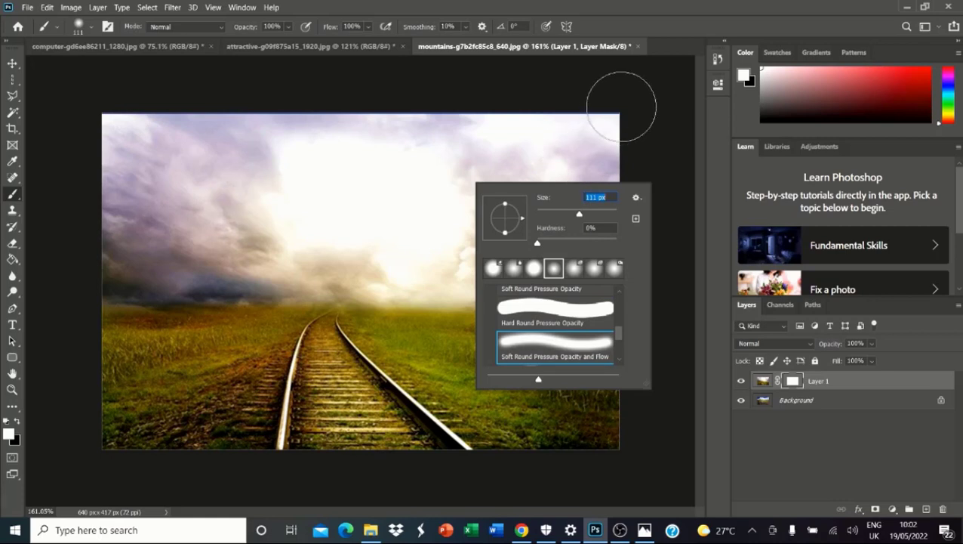
- Paint with black on Layer 1's mask over the railway sky to reveal the mountains and the red tree
{"action": "left_click", "coordinate": [791, 381]}
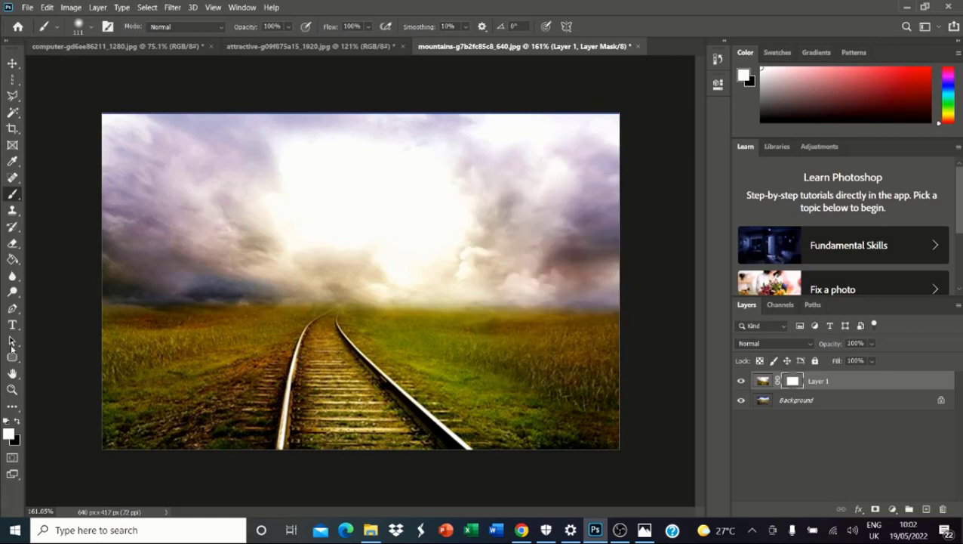
{"action": "left_click", "coordinate": [16, 420]}
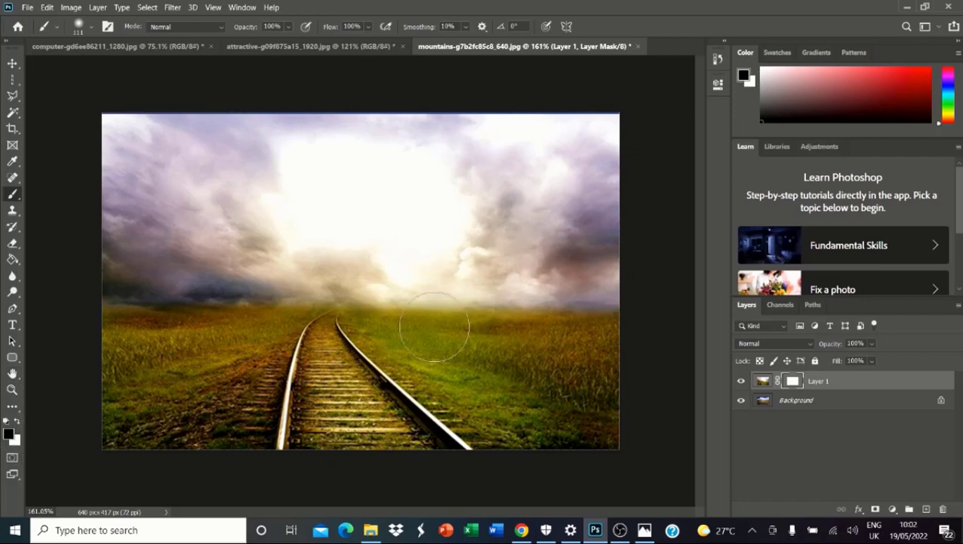
{"action": "mouse_move", "coordinate": [622, 107]}
{"action": "left_mouse_down"}
{"action": "mouse_move", "coordinate": [139, 92]}
{"action": "mouse_move", "coordinate": [259, 122]}
{"action": "mouse_move", "coordinate": [559, 146]}
{"action": "mouse_move", "coordinate": [435, 160]}
{"action": "mouse_move", "coordinate": [137, 140]}
{"action": "mouse_move", "coordinate": [446, 202]}
{"action": "mouse_move", "coordinate": [598, 183]}
{"action": "mouse_move", "coordinate": [581, 242]}
{"action": "mouse_move", "coordinate": [355, 227]}
{"action": "mouse_move", "coordinate": [97, 180]}
{"action": "mouse_move", "coordinate": [317, 223]}
{"action": "mouse_move", "coordinate": [532, 200]}
{"action": "mouse_move", "coordinate": [621, 219]}
{"action": "left_mouse_up"}
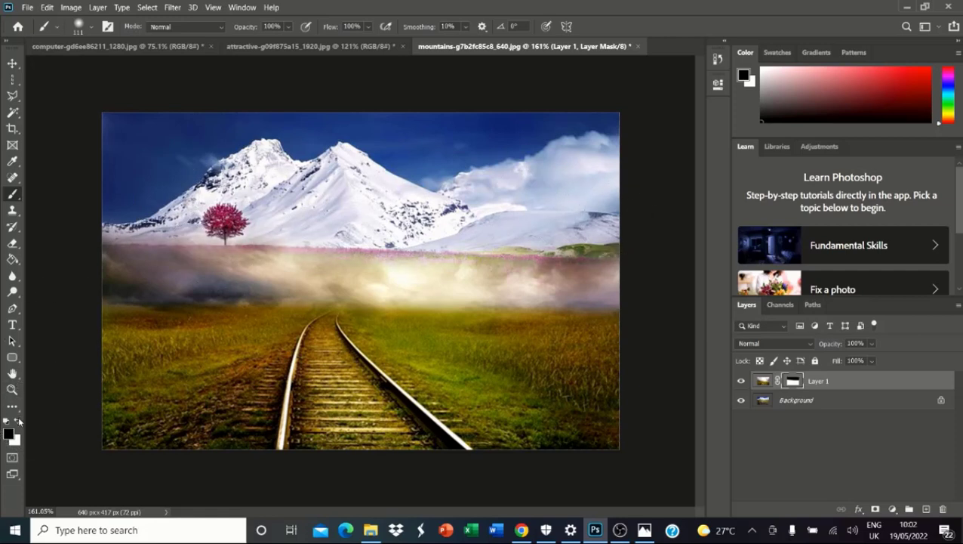
- Paint with white on Layer 1's mask along the cloud band to bring back the mist below the mountains
{"action": "left_click", "coordinate": [18, 421]}
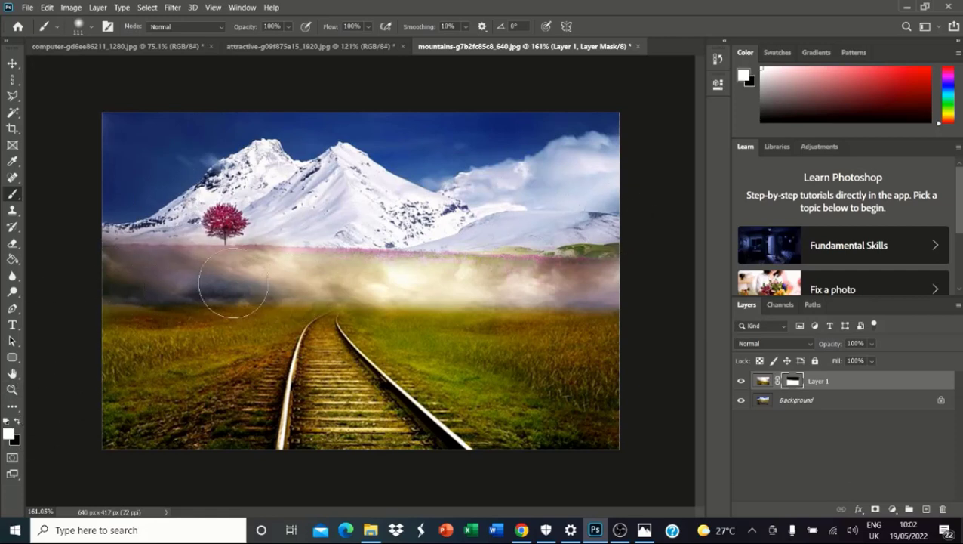
{"action": "left_click_drag", "start_coordinate": [233, 284], "coordinate": [580, 294]}
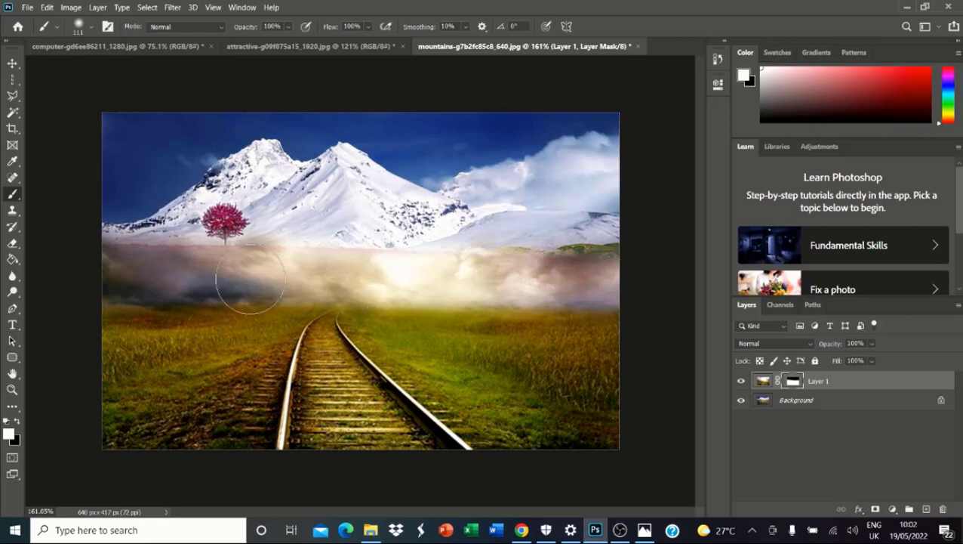
{"action": "left_click_drag", "start_coordinate": [250, 282], "coordinate": [139, 279]}
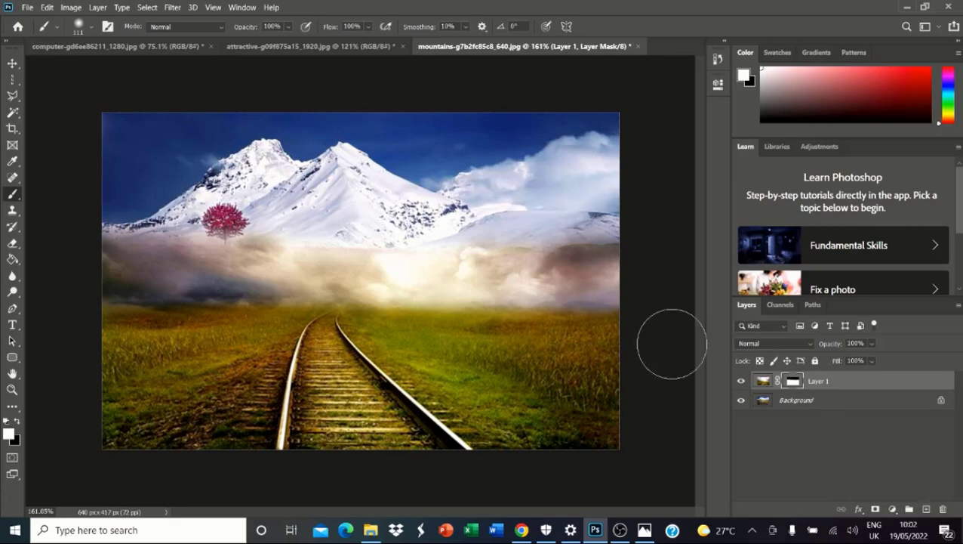
- Hide and show Layer 1 twice to compare the blend with the original mountains picture
{"action": "left_click", "coordinate": [740, 381]}
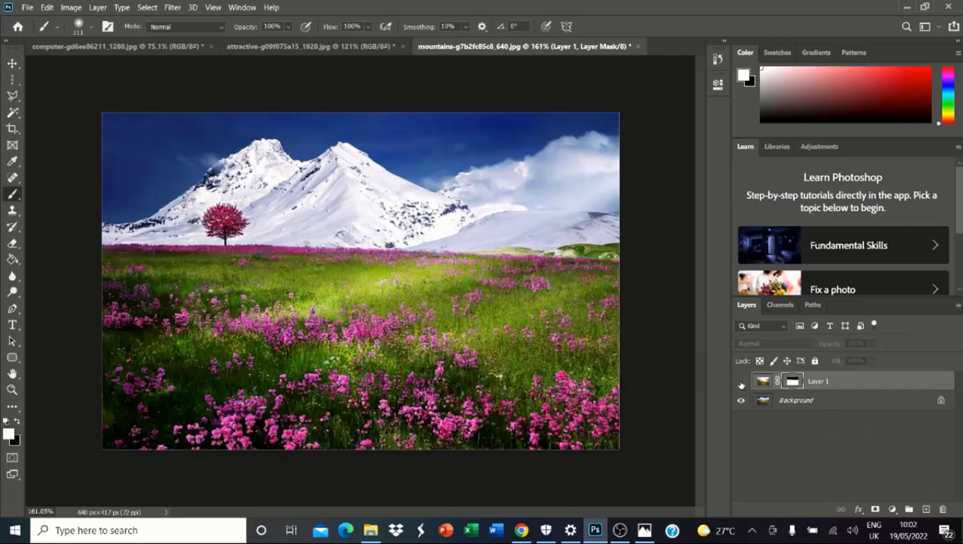
{"action": "left_click", "coordinate": [740, 381]}
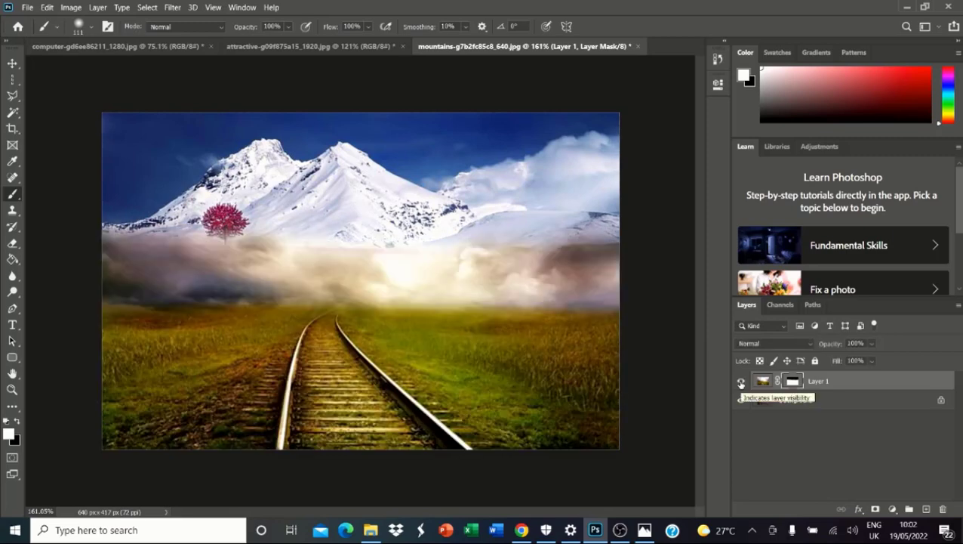
{"action": "left_click", "coordinate": [741, 381]}
{"action": "left_click", "coordinate": [741, 381]}
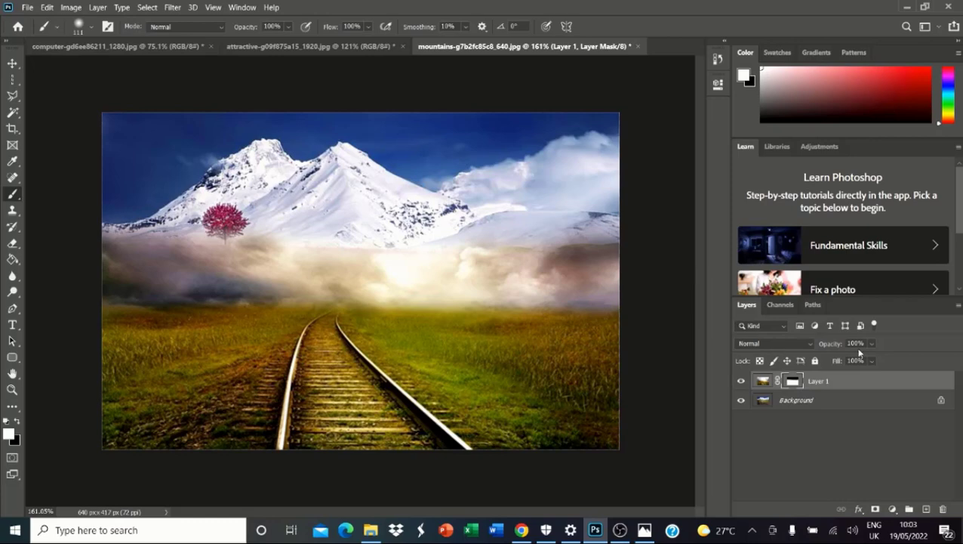
- Try a lower opacity and the Color Dodge and Luminosity blend modes on Layer 1, ending at Normal and 100% opacity
{"action": "left_click_drag", "start_coordinate": [885, 361], "coordinate": [870, 361]}
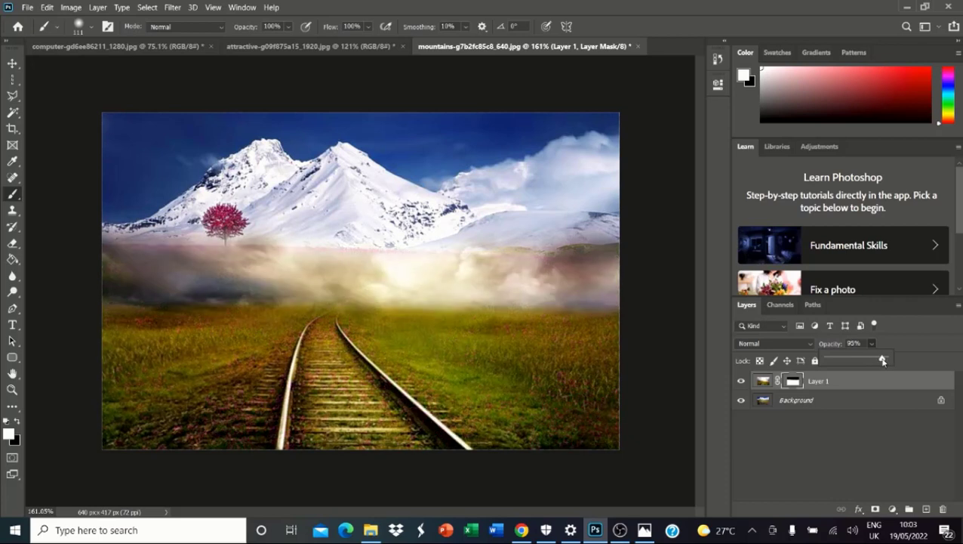
{"action": "left_click", "coordinate": [774, 343]}
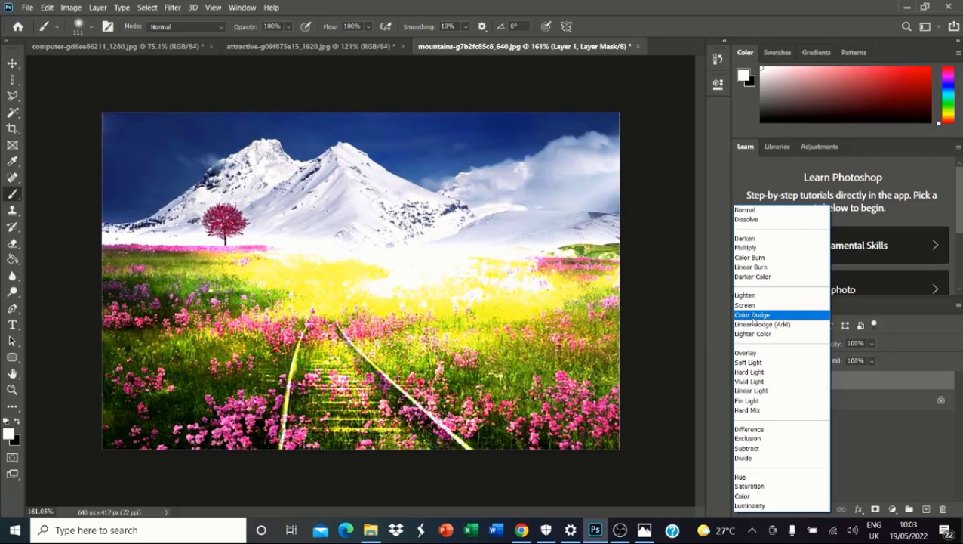
{"action": "left_click", "coordinate": [753, 314]}
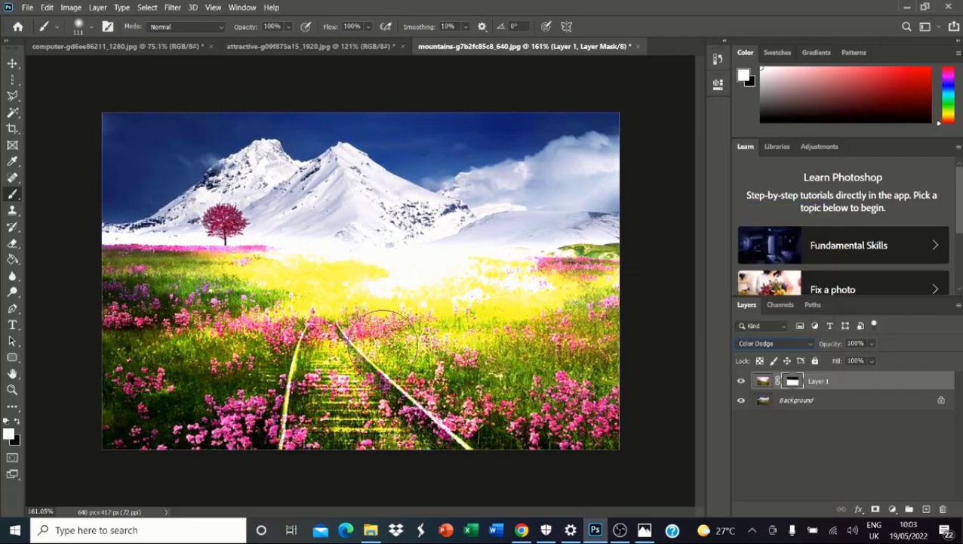
{"action": "left_click", "coordinate": [755, 343]}
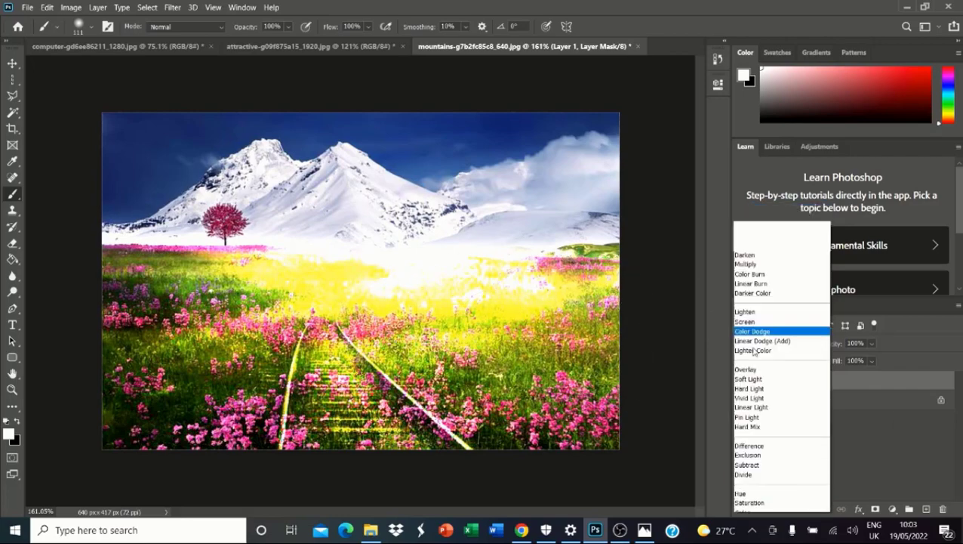
{"action": "left_click", "coordinate": [744, 507]}
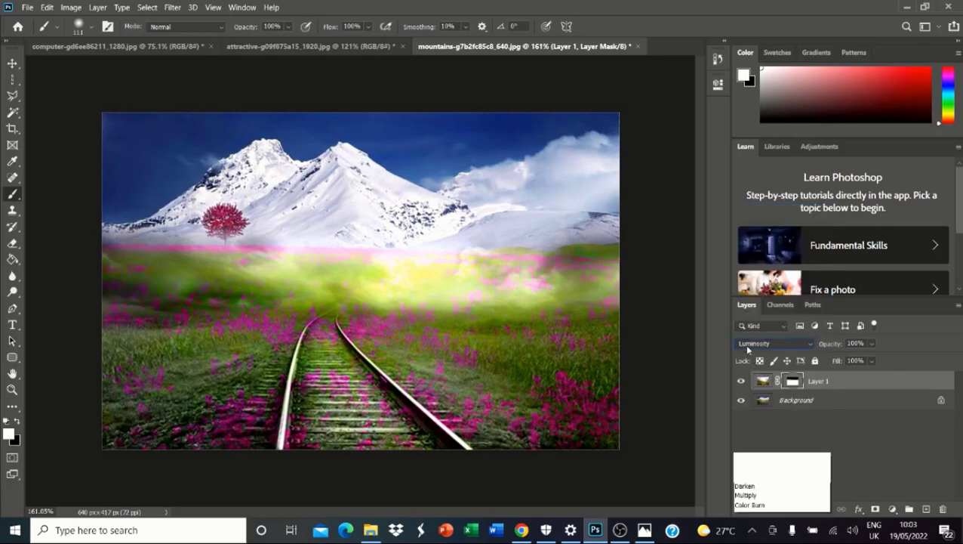
{"action": "left_click", "coordinate": [746, 344]}
{"action": "left_click", "coordinate": [744, 209]}
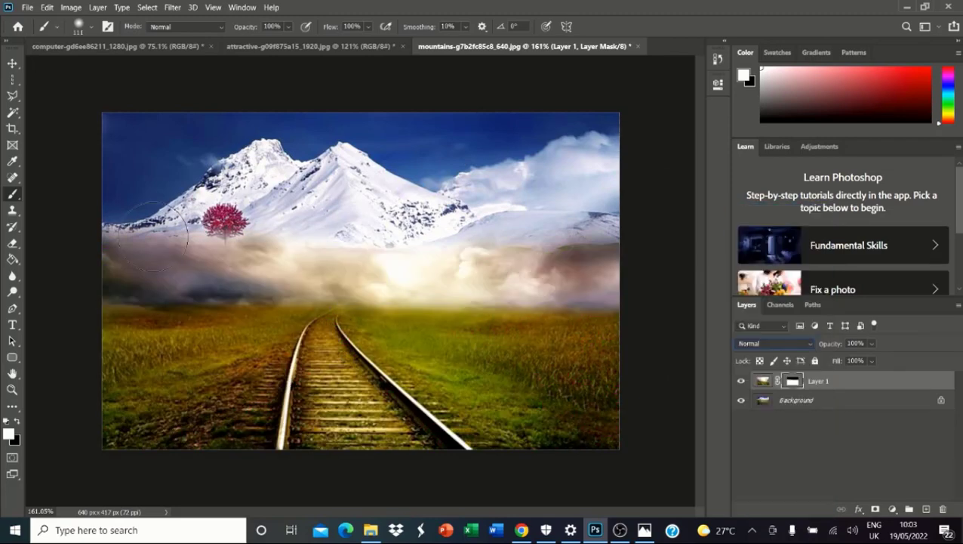
- Add a text layer reading "digiphils" over the snowy mountain slope
{"action": "left_click", "coordinate": [12, 325]}
{"action": "left_click", "coordinate": [281, 198]}
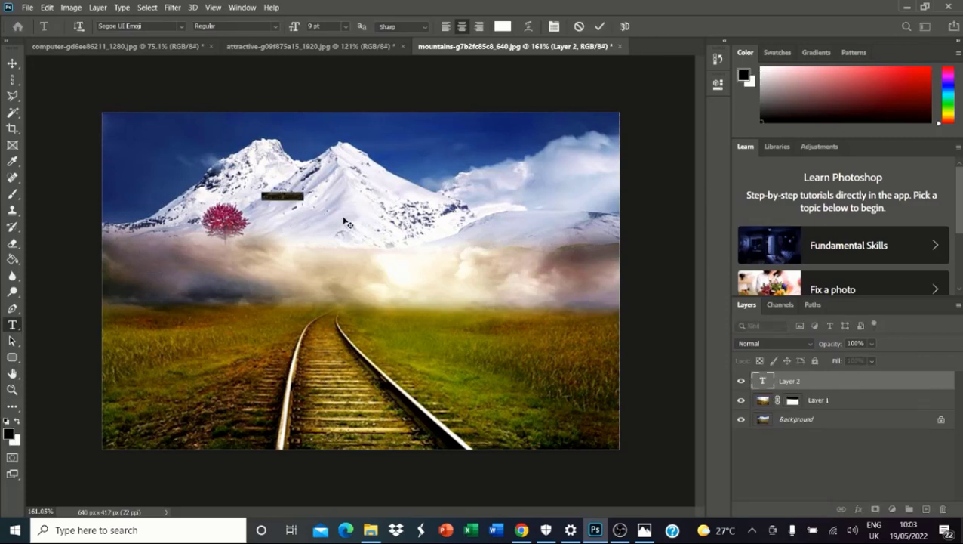
{"action": "key", "text": "BackSpace"}
- Enlarge the "digiphils" text to about half the canvas width and place it across the horizon above the rails
{"action": "left_click", "coordinate": [12, 62]}
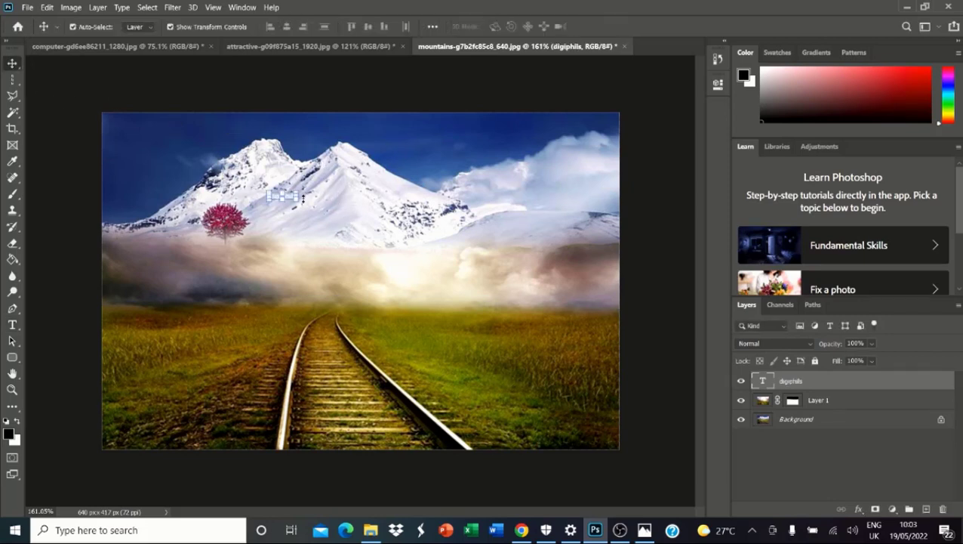
{"action": "left_click_drag", "start_coordinate": [300, 200], "coordinate": [516, 311]}
{"action": "left_click_drag", "start_coordinate": [427, 264], "coordinate": [379, 351]}
{"action": "key", "text": "Return"}
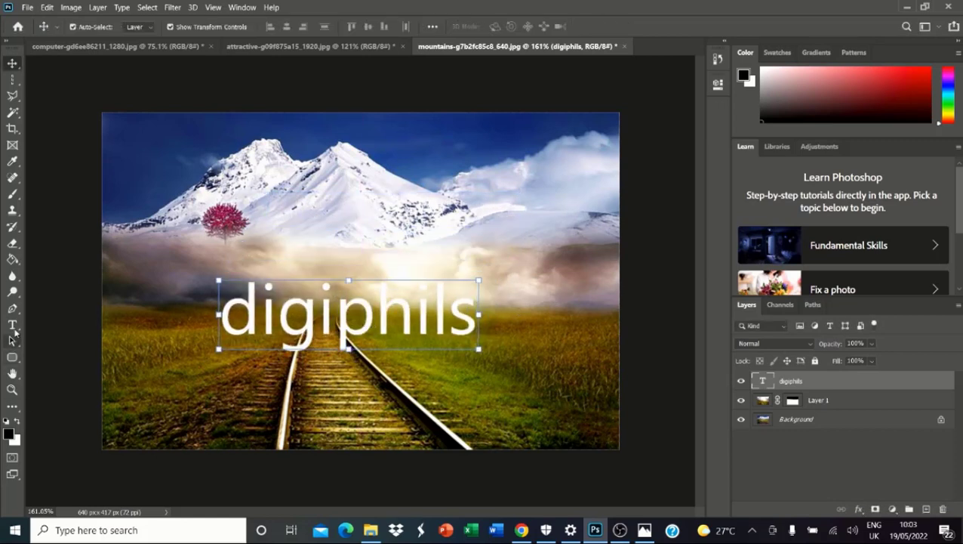
- Extend the "digiphils" text so that it reads "digiphils.com"
{"action": "left_click", "coordinate": [13, 326]}
{"action": "left_click", "coordinate": [455, 323]}
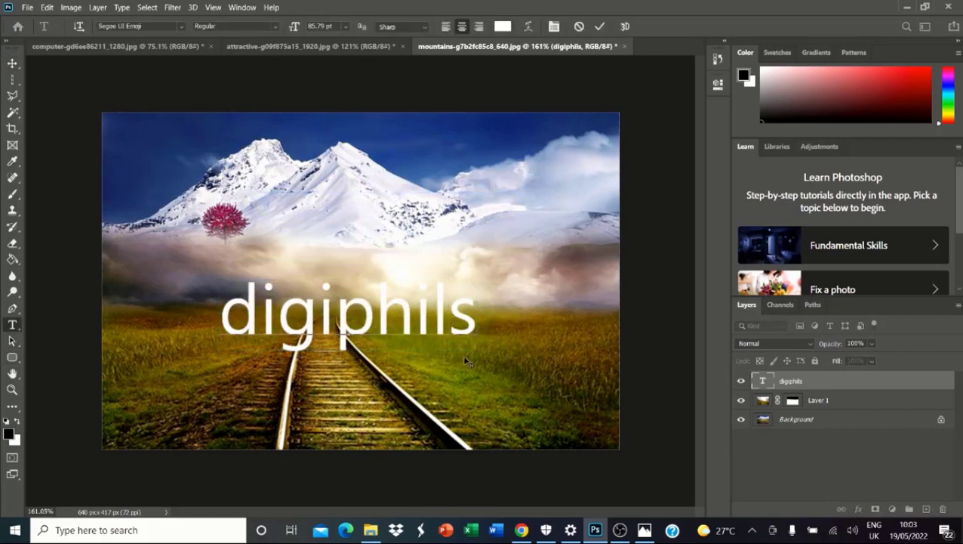
{"action": "type", "text": ".c"}
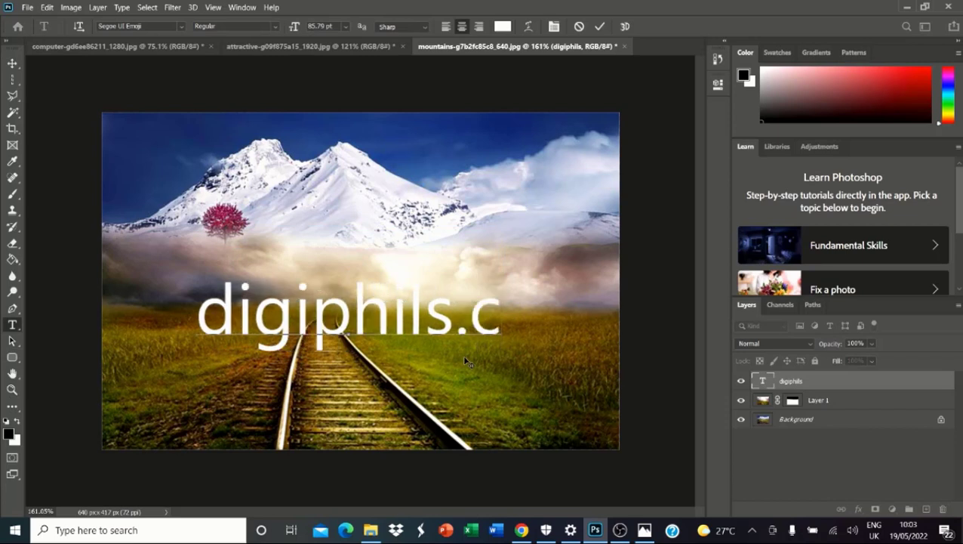
{"action": "type", "text": "om"}
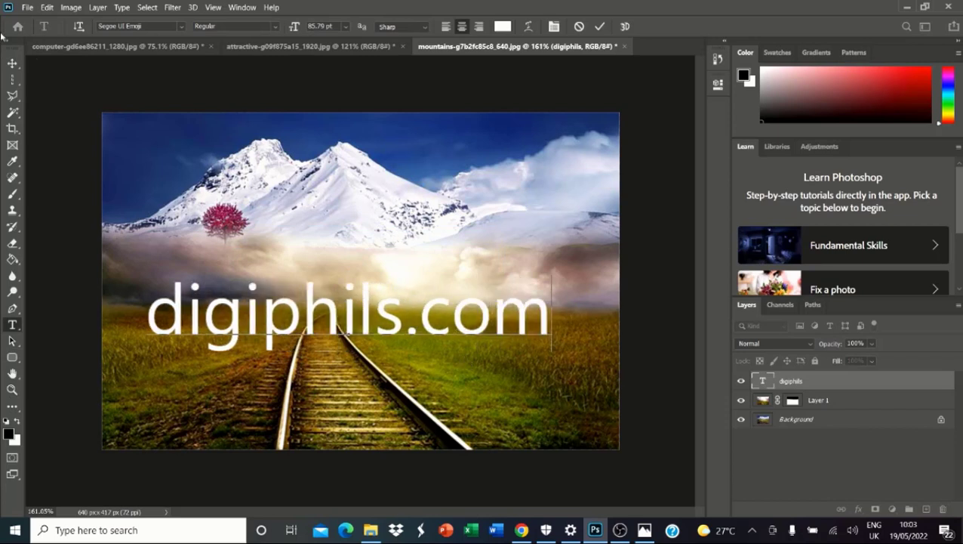
- Scale the "digiphils.com" text down to about 73% and place it across the rails near the picture's lower edge
{"action": "left_click", "coordinate": [12, 64]}
{"action": "left_click_drag", "start_coordinate": [419, 317], "coordinate": [406, 372]}
{"action": "left_click_drag", "start_coordinate": [526, 330], "coordinate": [378, 378]}
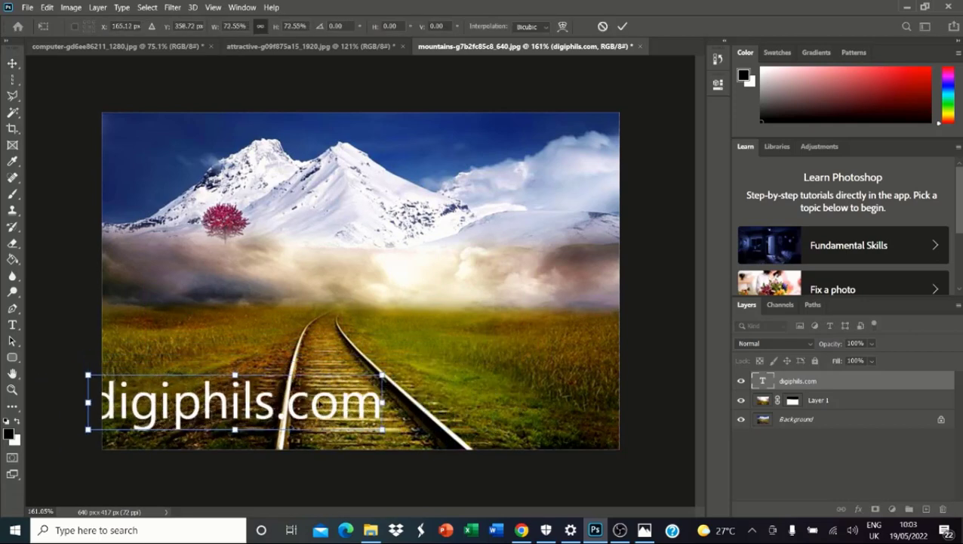
{"action": "left_click_drag", "start_coordinate": [319, 399], "coordinate": [432, 400]}
{"action": "key", "text": "Return"}
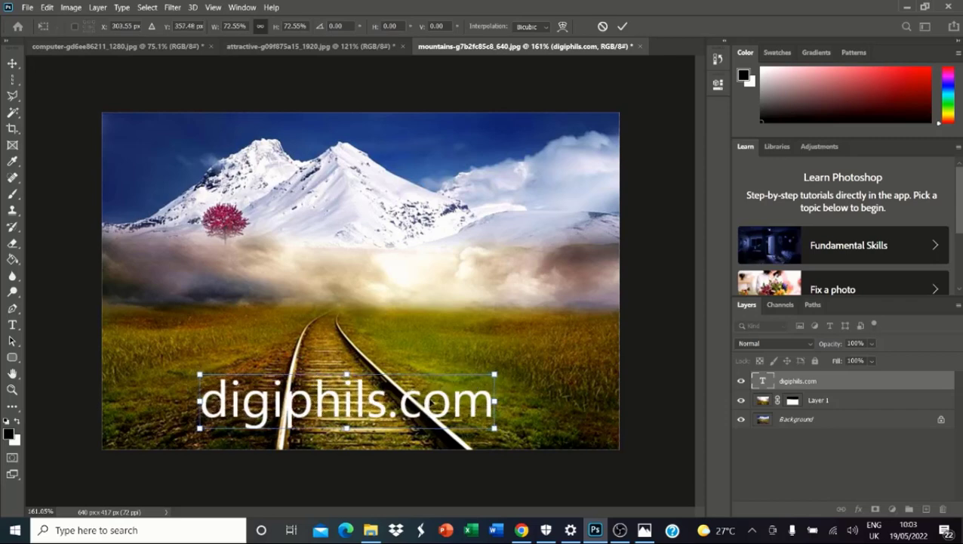
- Try the tree's pink, the grass's brown and black as the text colour, ending at white
{"action": "left_click", "coordinate": [12, 325]}
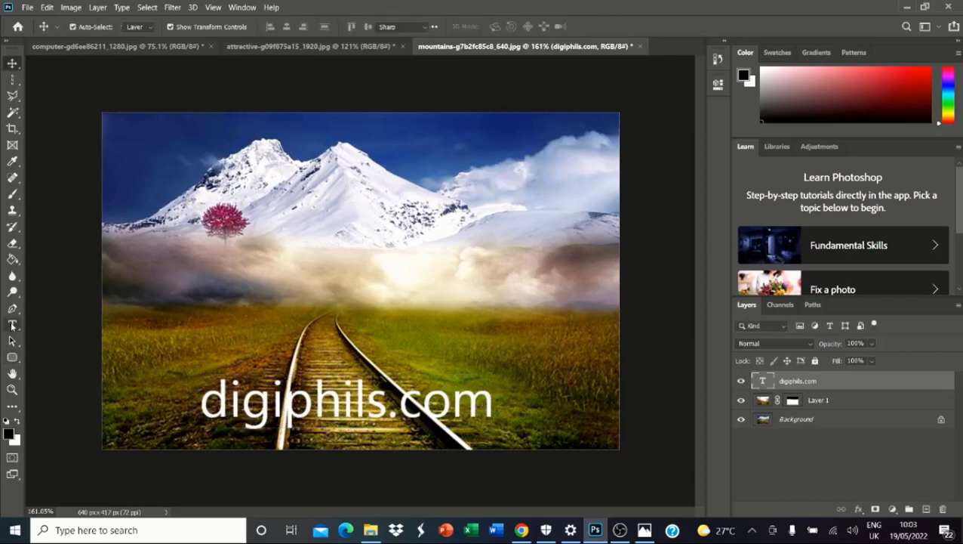
{"action": "left_click", "coordinate": [502, 27]}
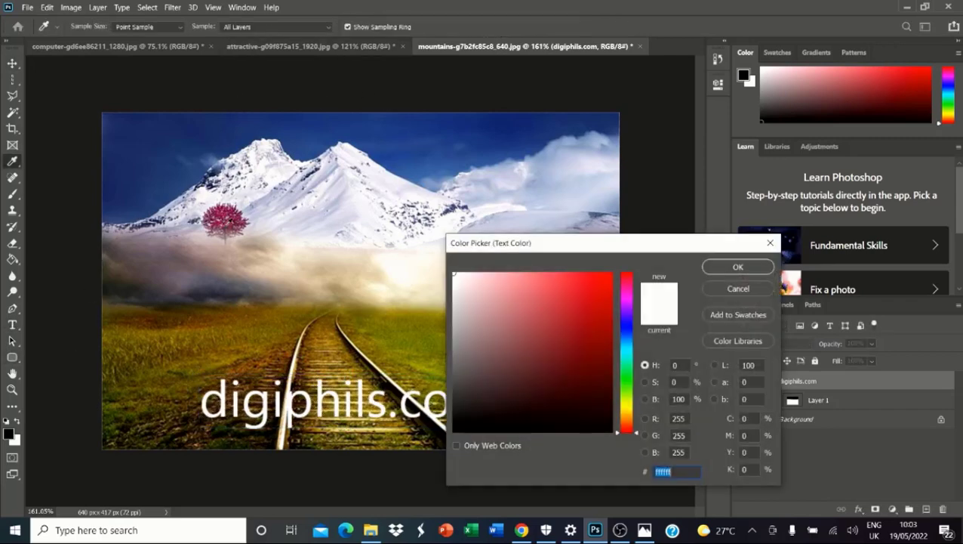
{"action": "left_click", "coordinate": [225, 220]}
{"action": "left_click", "coordinate": [268, 355]}
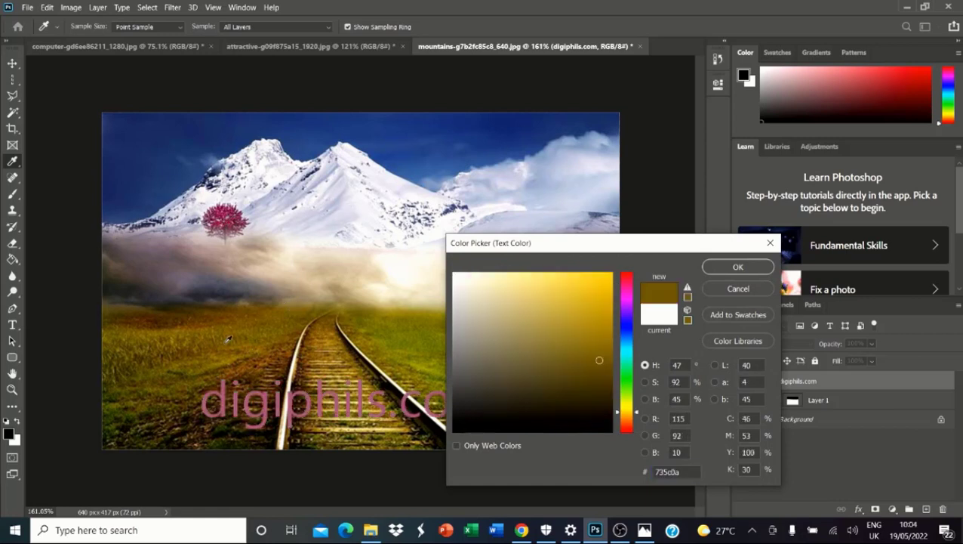
{"action": "left_click_drag", "start_coordinate": [494, 410], "coordinate": [428, 431]}
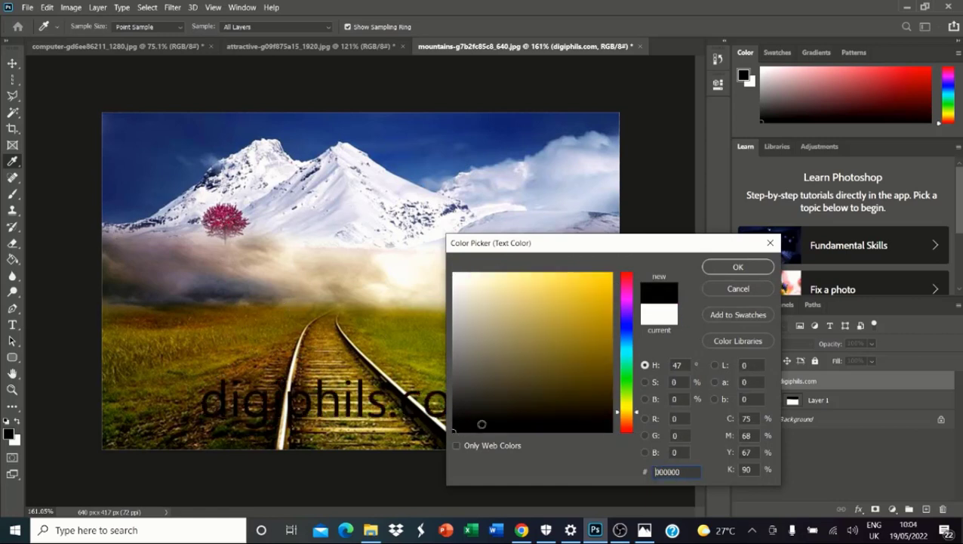
{"action": "left_click_drag", "start_coordinate": [454, 274], "coordinate": [448, 266]}
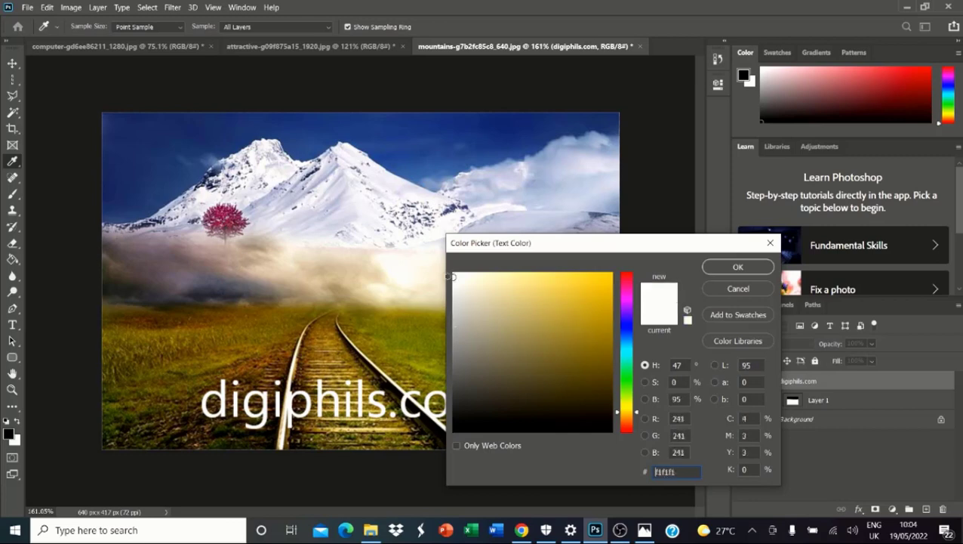
{"action": "left_click", "coordinate": [711, 266]}
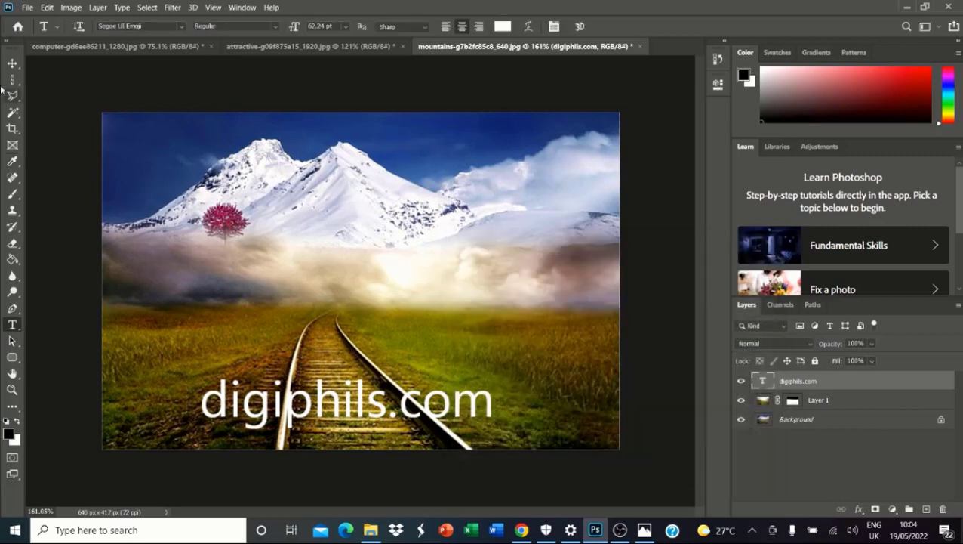
- Move the "digiphils.com" text up to the horizon where the rails converge
{"action": "left_click", "coordinate": [12, 64]}
{"action": "left_click_drag", "start_coordinate": [344, 393], "coordinate": [352, 328]}
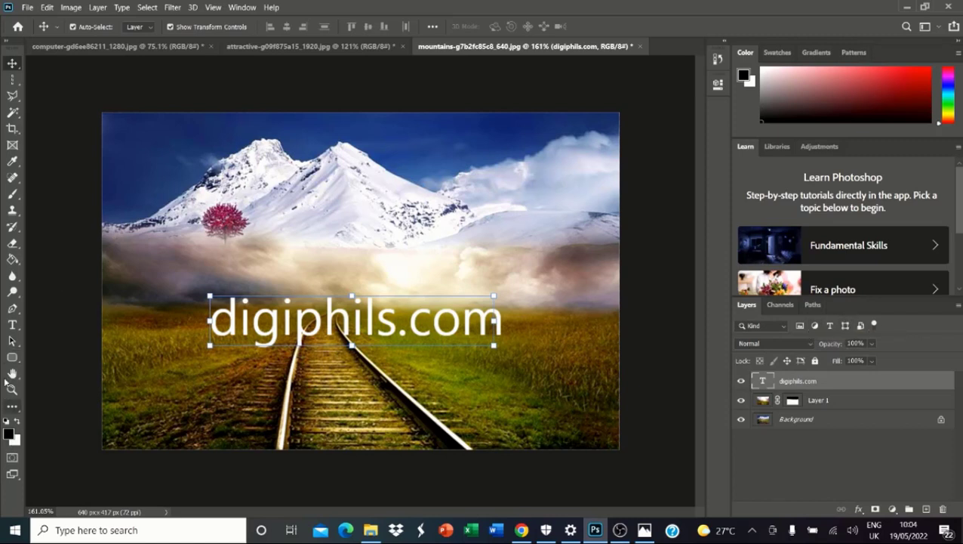
- Activate the Rounded Rectangle tool in Shape mode
{"action": "left_click", "coordinate": [12, 357]}
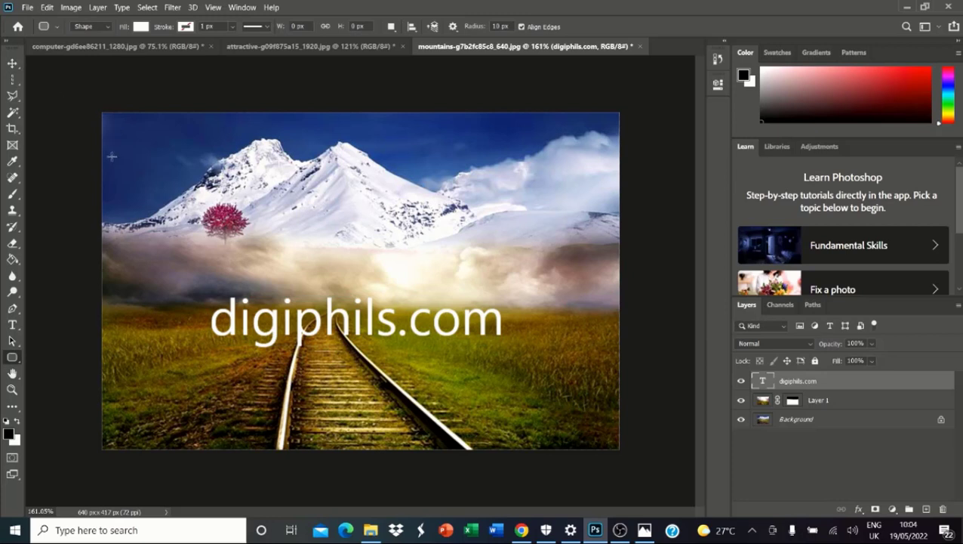